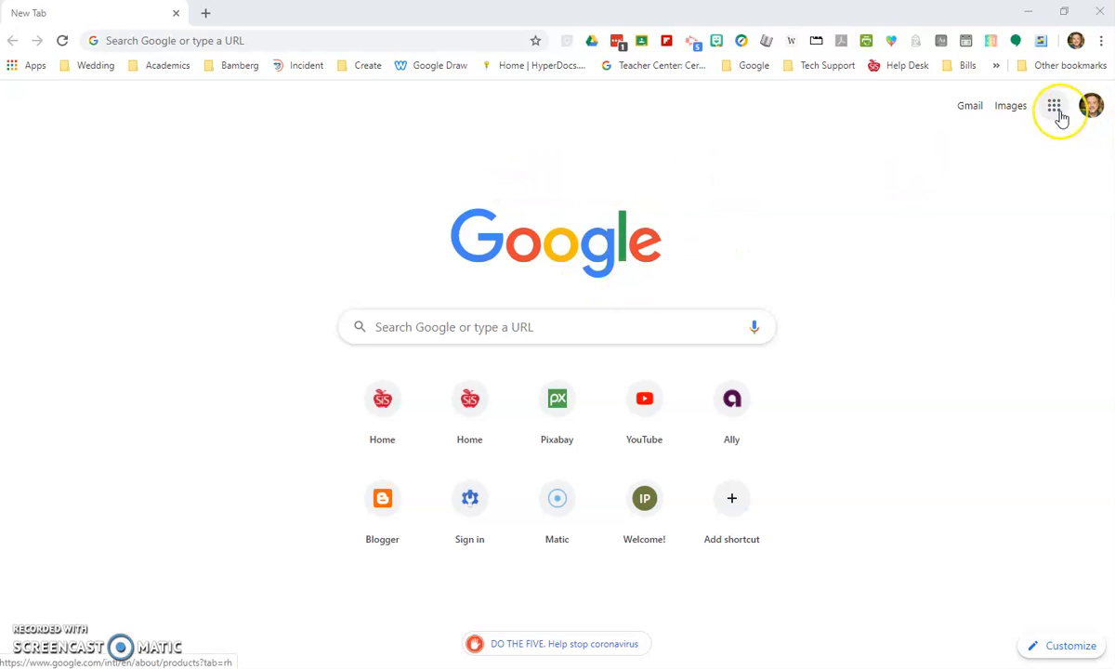
- Open Google Drive and upload the file Creating Videos.mp4 from the computer's Desktop folder to My Drive
left_click(1061, 117)
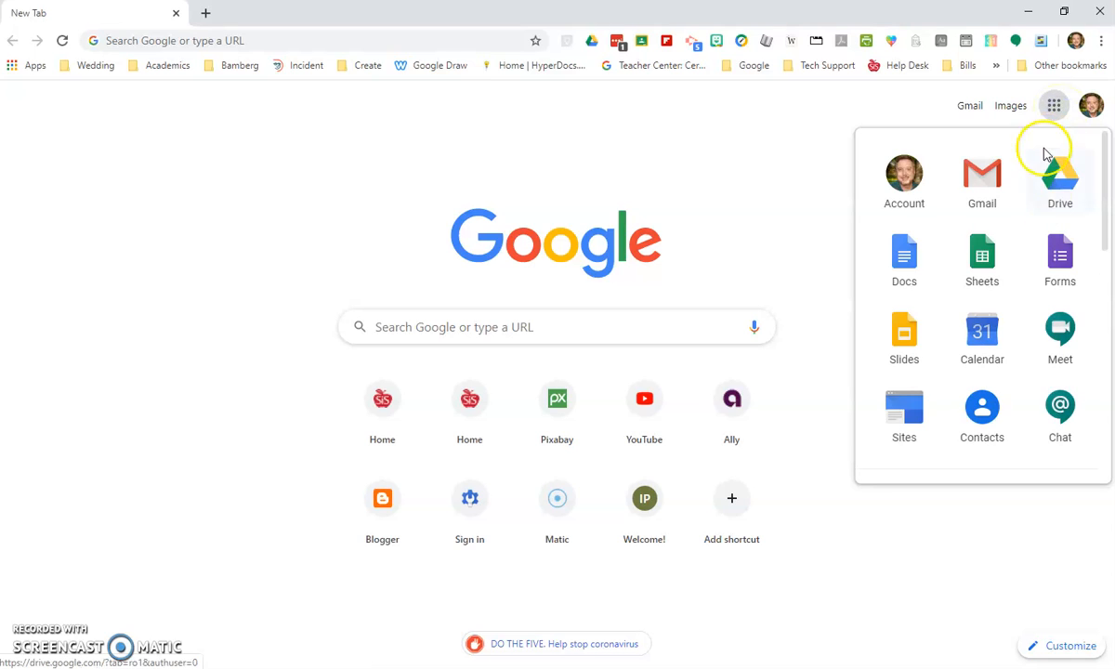
left_click(1055, 189)
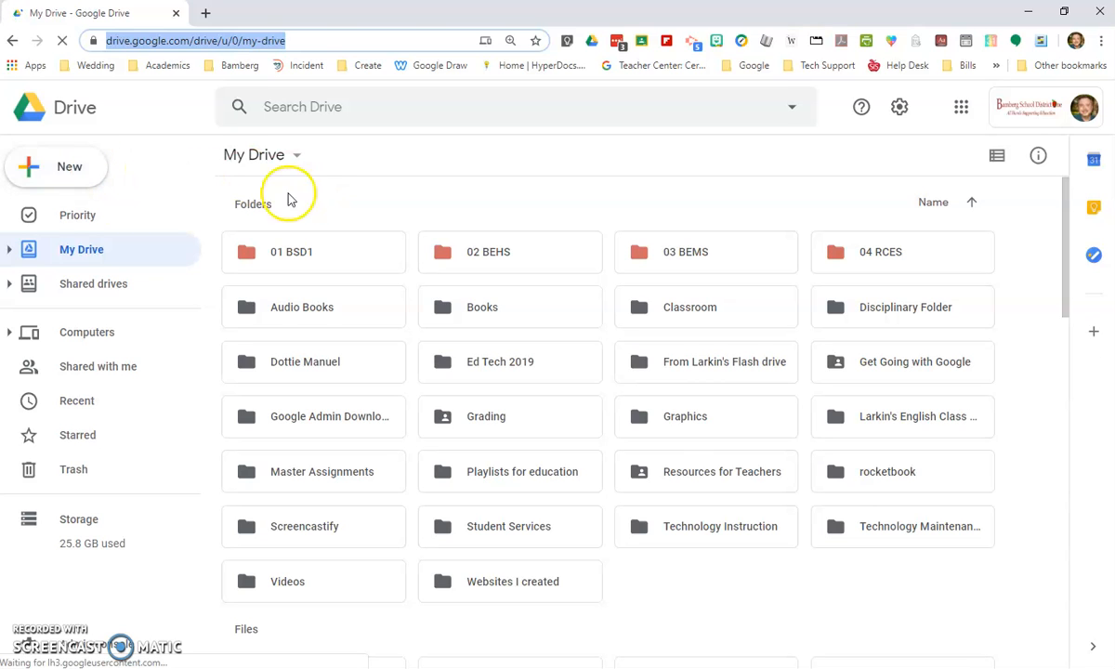
left_click(93, 177)
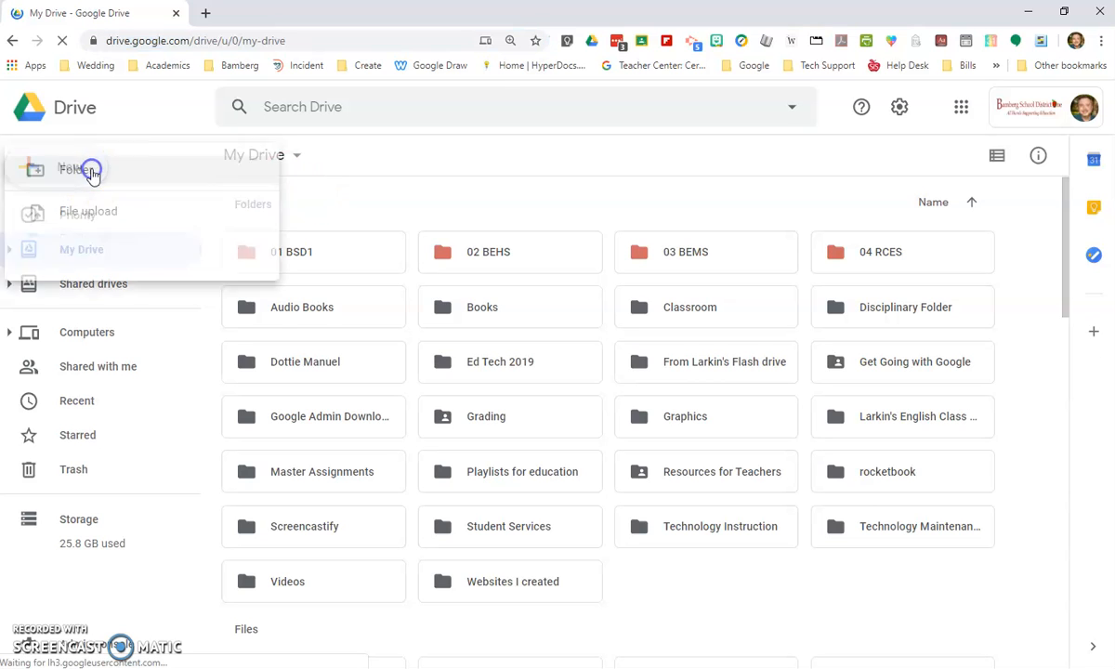
left_click(135, 230)
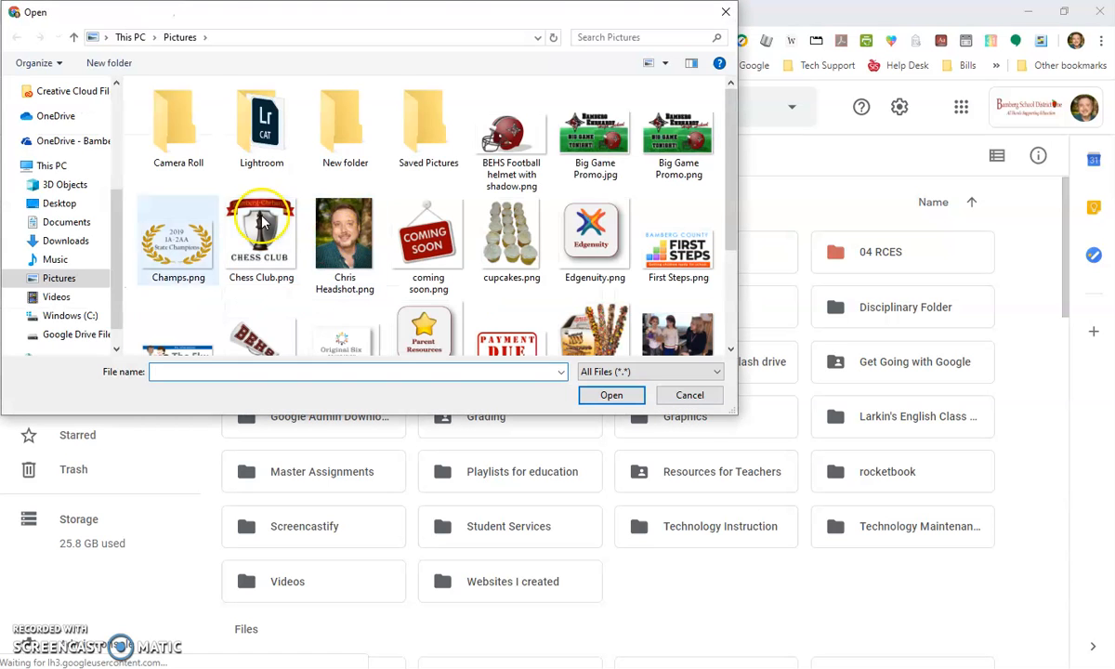
left_click(79, 205)
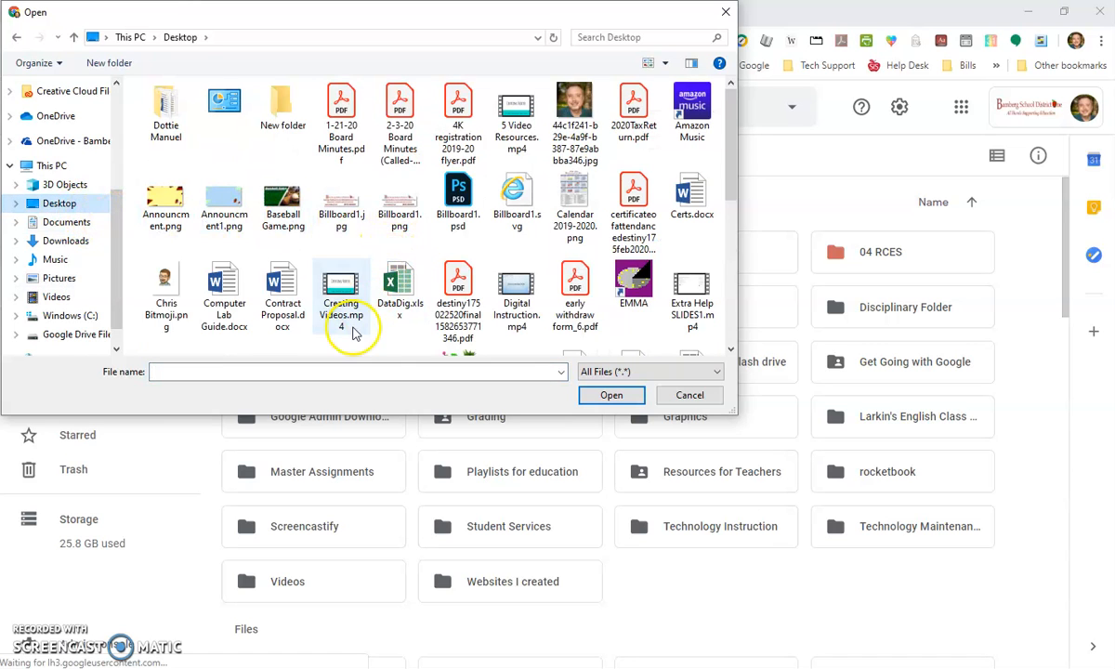
scroll(348, 335, "down", 2)
scroll(356, 260, "up", 2)
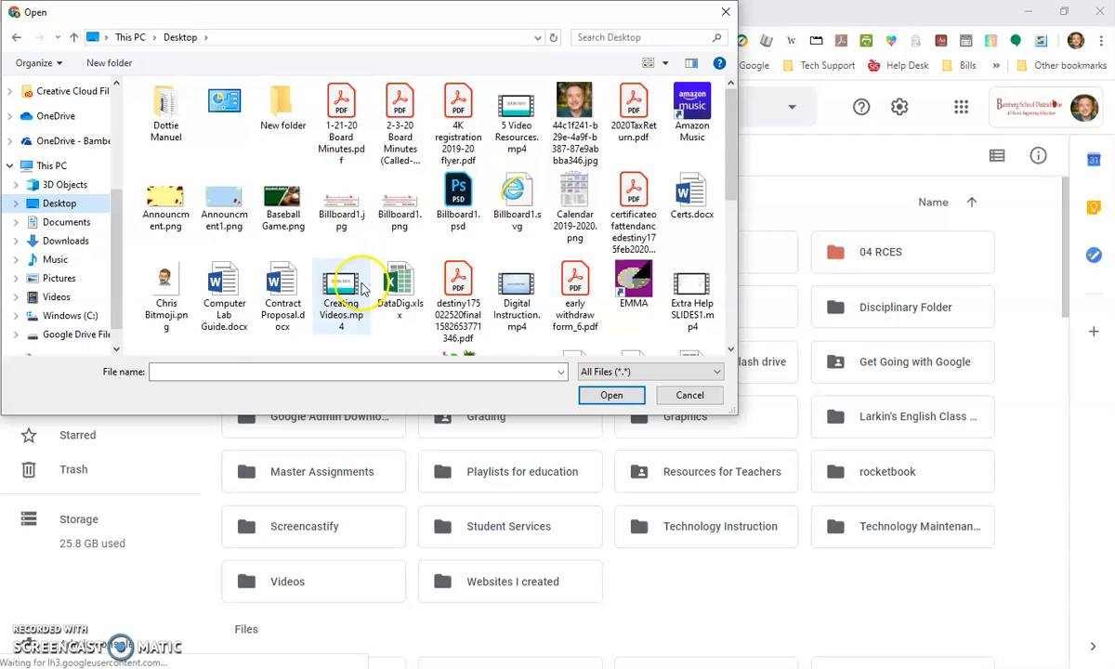
left_click(351, 290)
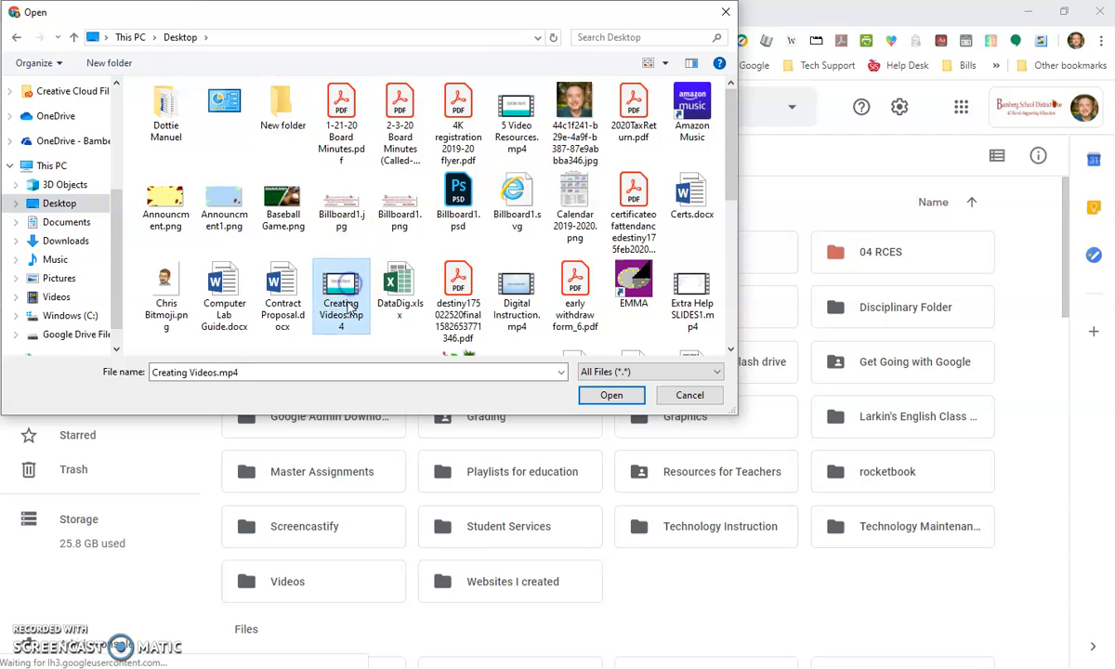
left_click(610, 396)
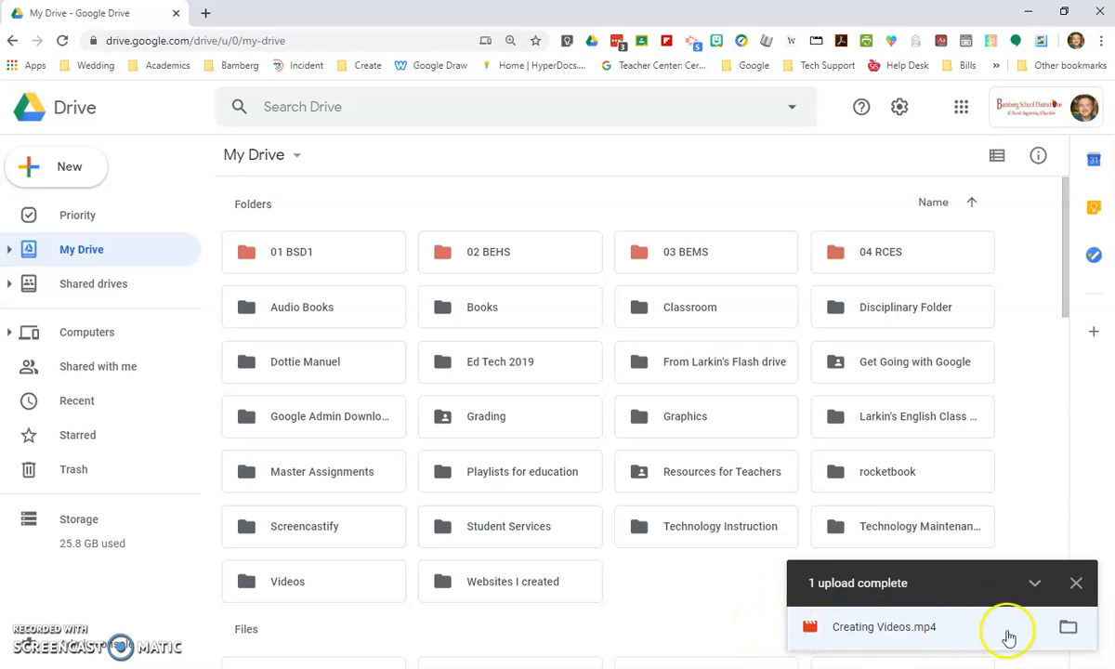
left_click(1075, 582)
- Move Creating Videos.mp4 from the My Drive files into the Videos folder
scroll(729, 478, "down", 12)
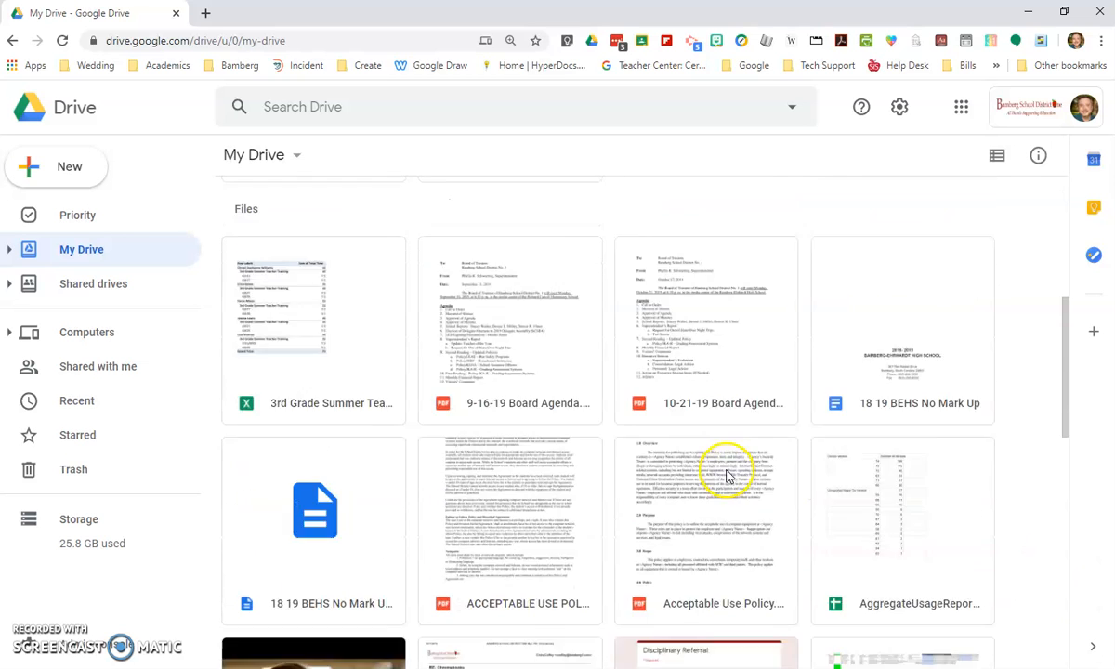
scroll(706, 454, "down", 1)
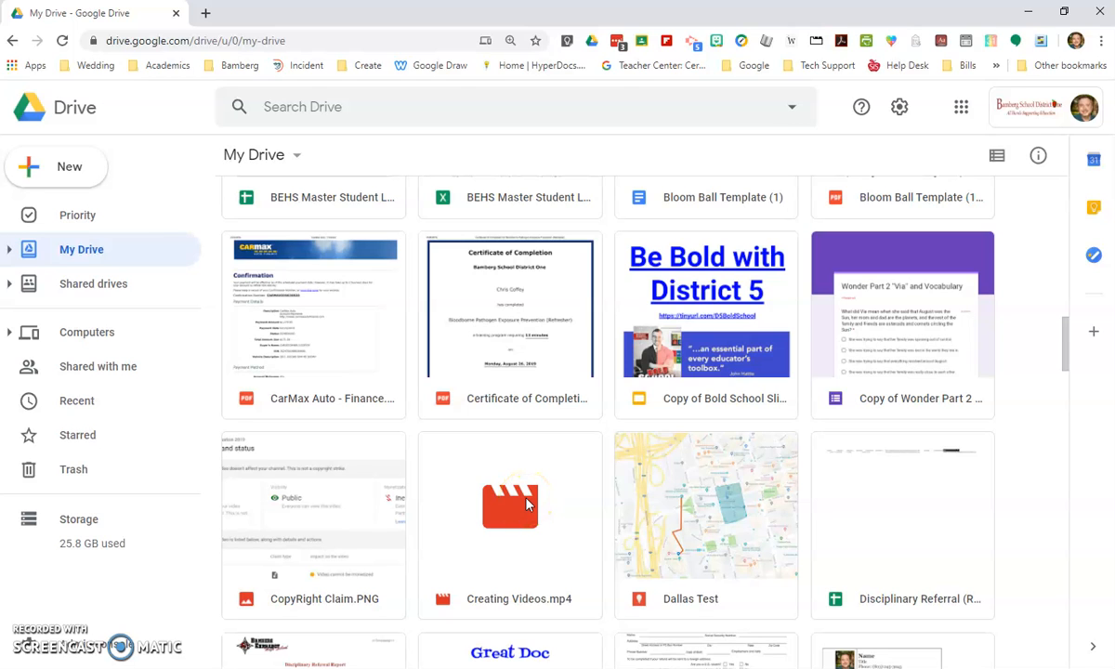
left_click(9, 249)
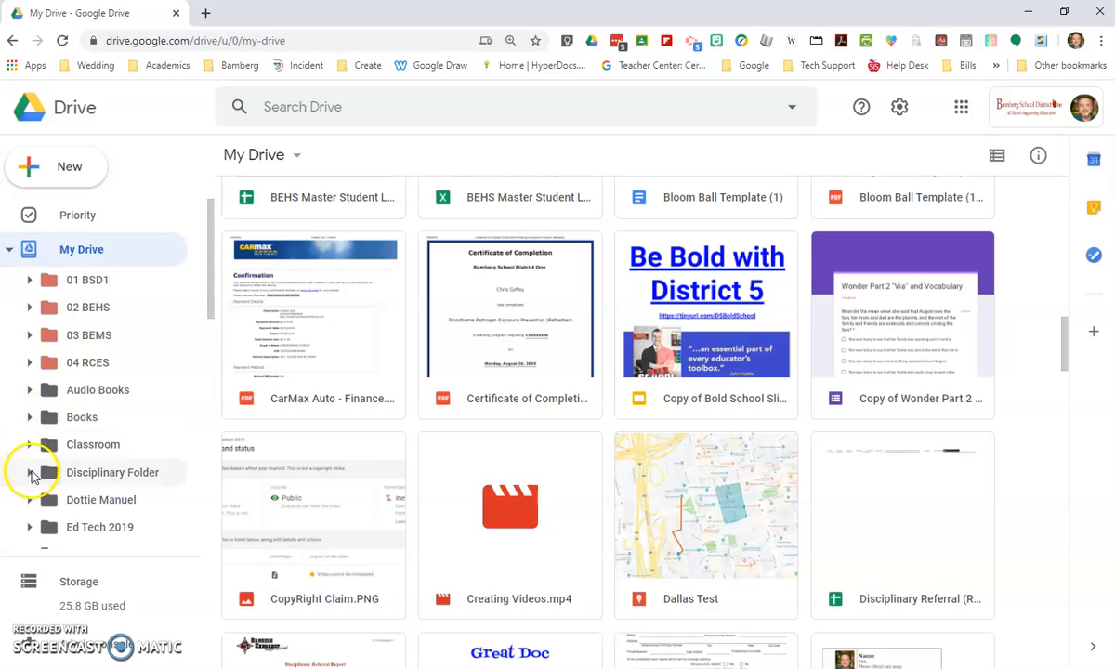
scroll(33, 465, "down", 3)
scroll(33, 478, "down", 5)
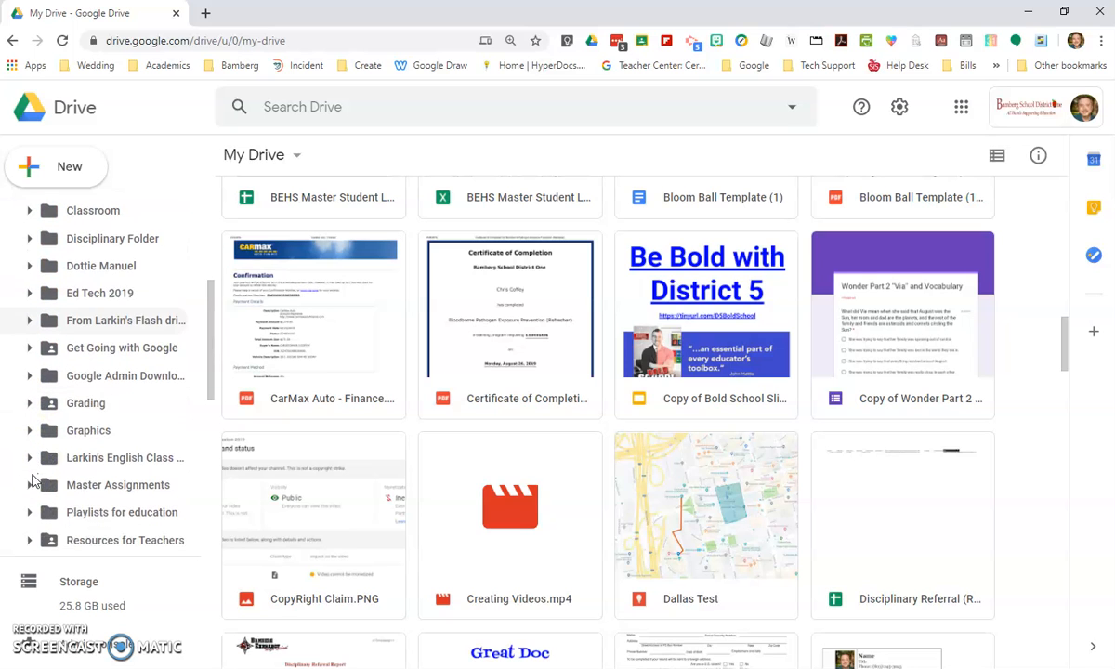
scroll(32, 478, "down", 2)
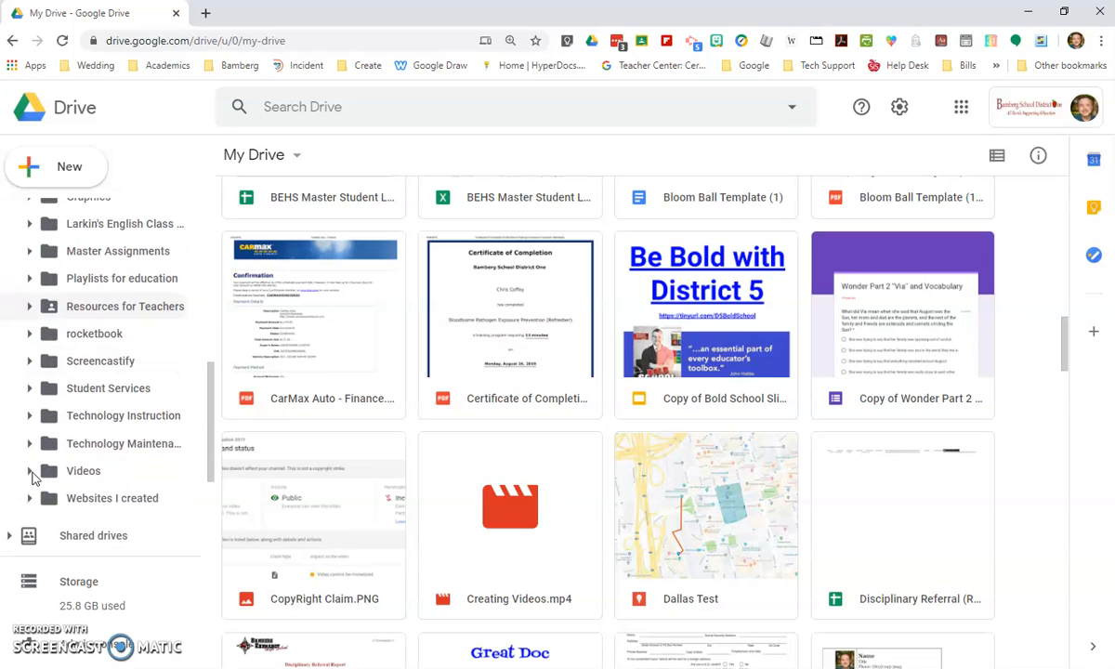
left_click(30, 471)
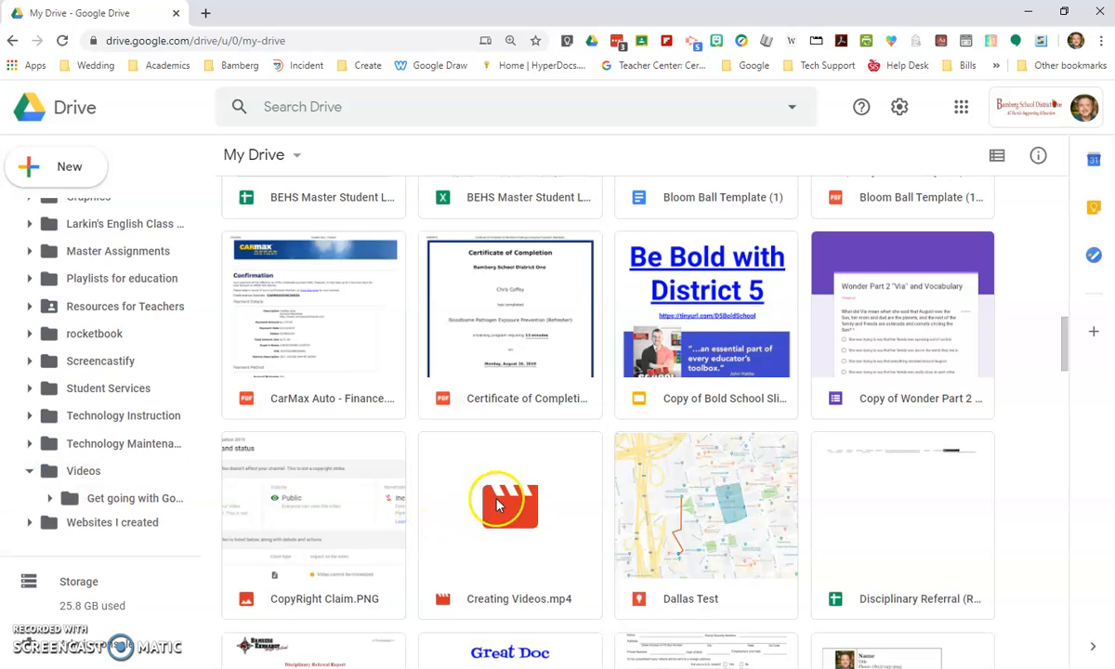
left_click_drag(470, 464, 87, 471)
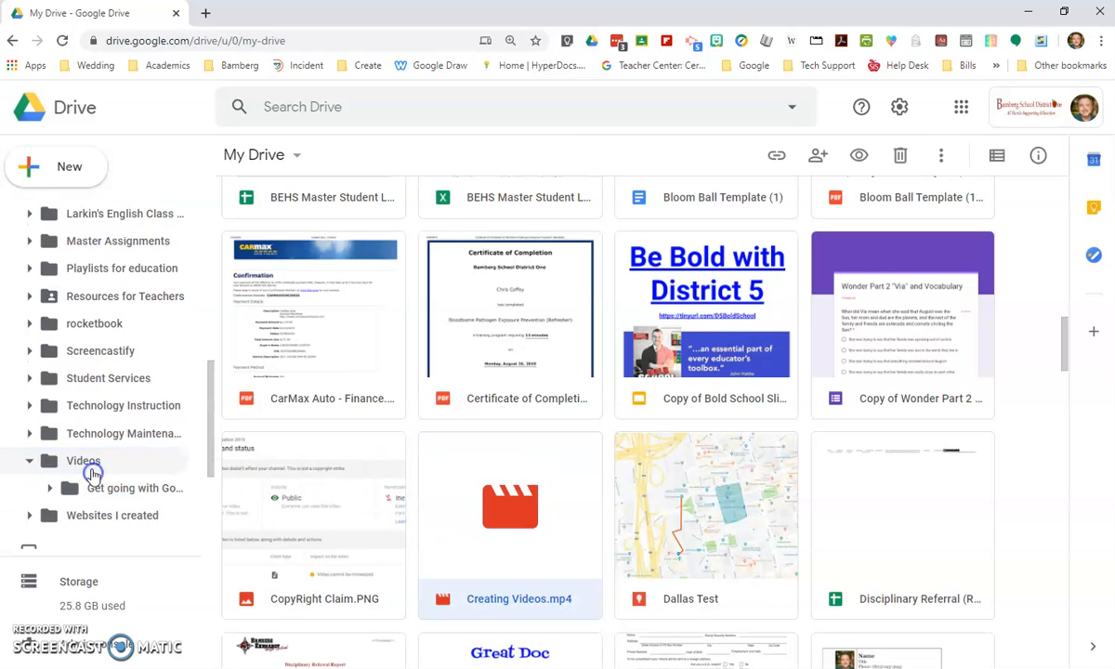
- Open the Videos folder in My Drive
scroll(632, 457, "up", 10)
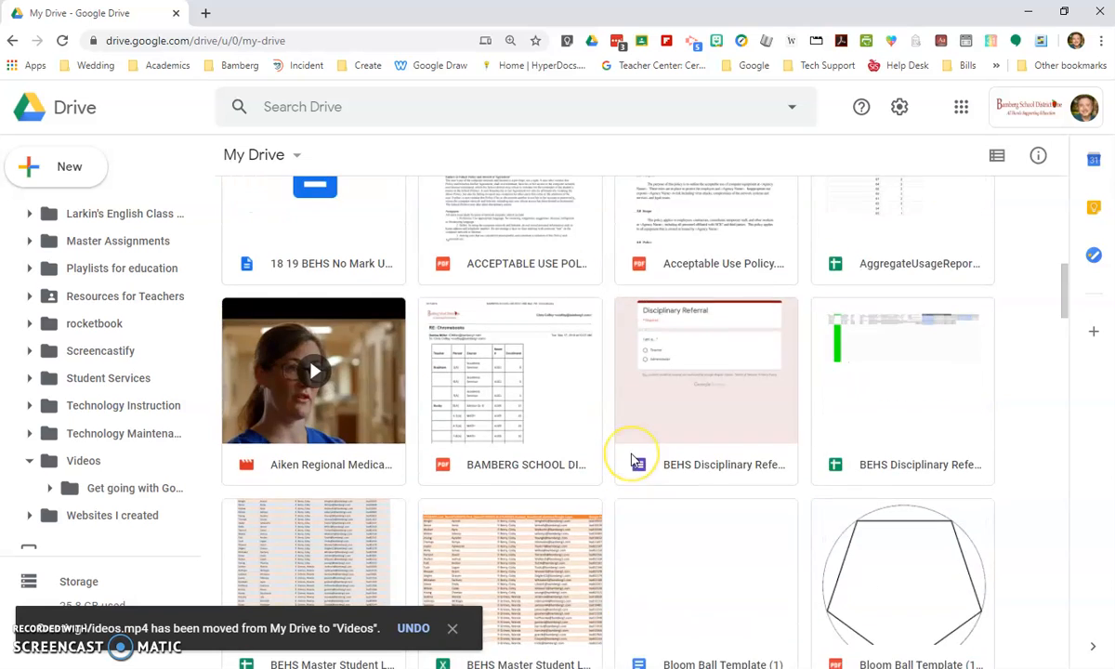
scroll(632, 457, "up", 3)
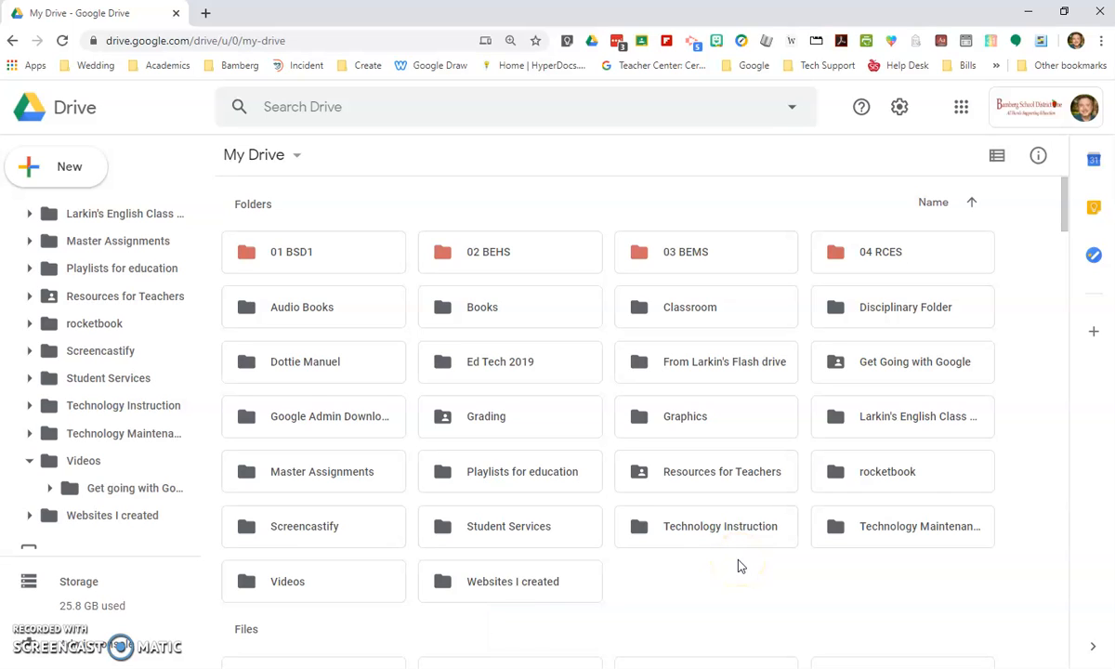
left_click(377, 583)
double_click(377, 583)
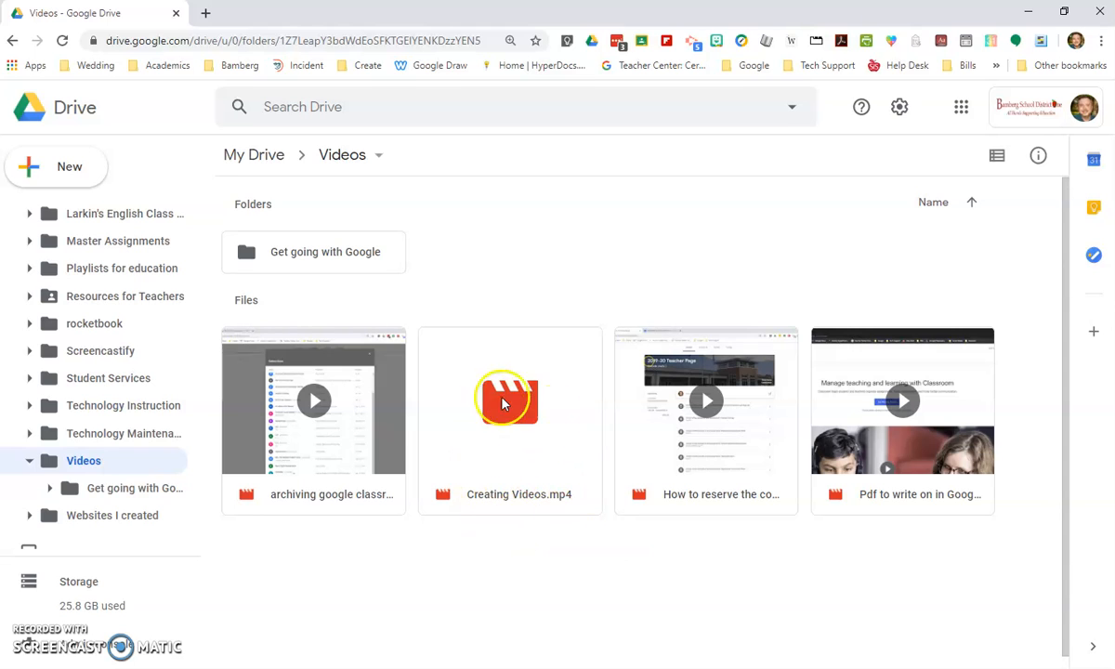
- Preview Creating Videos.mp4, close the preview and refresh the folder page
double_click(517, 442)
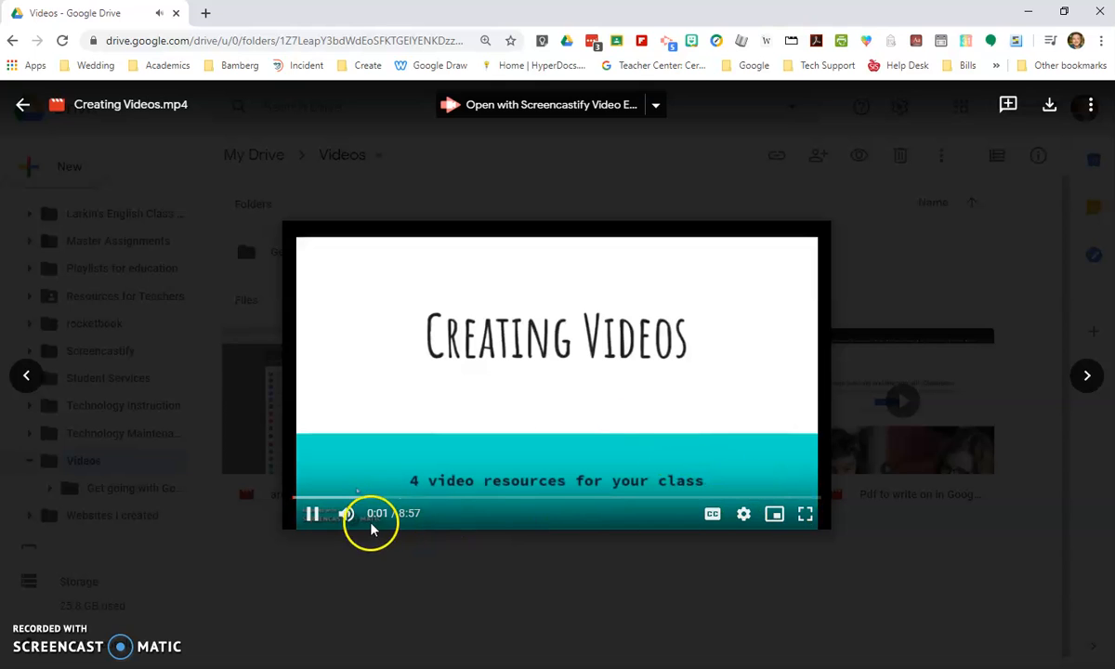
left_click(23, 105)
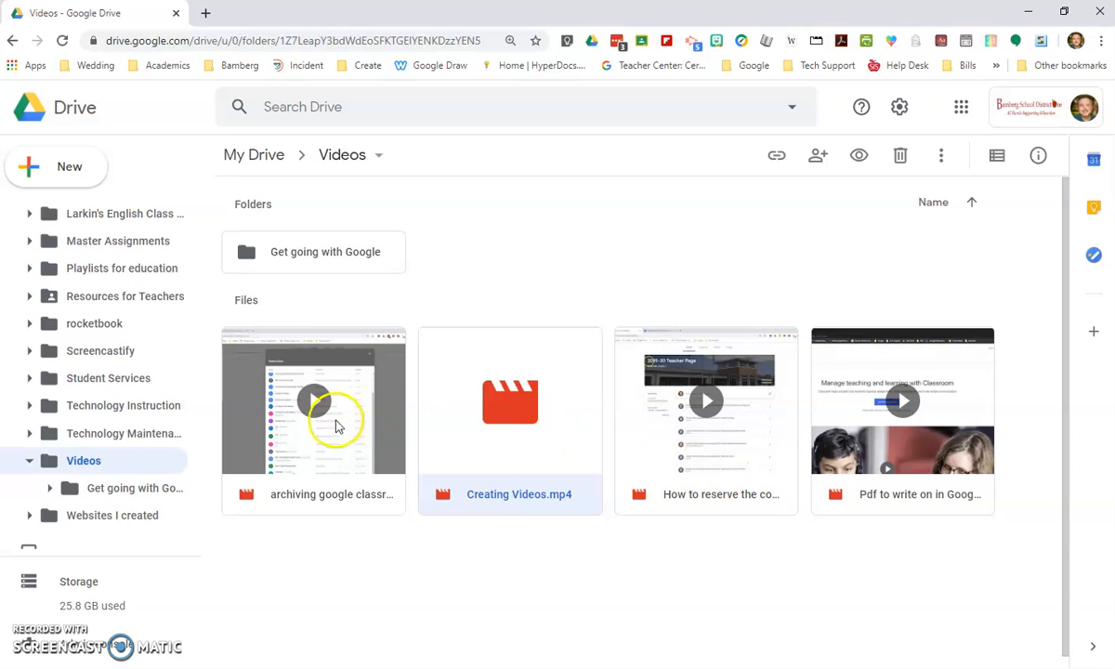
left_click(61, 40)
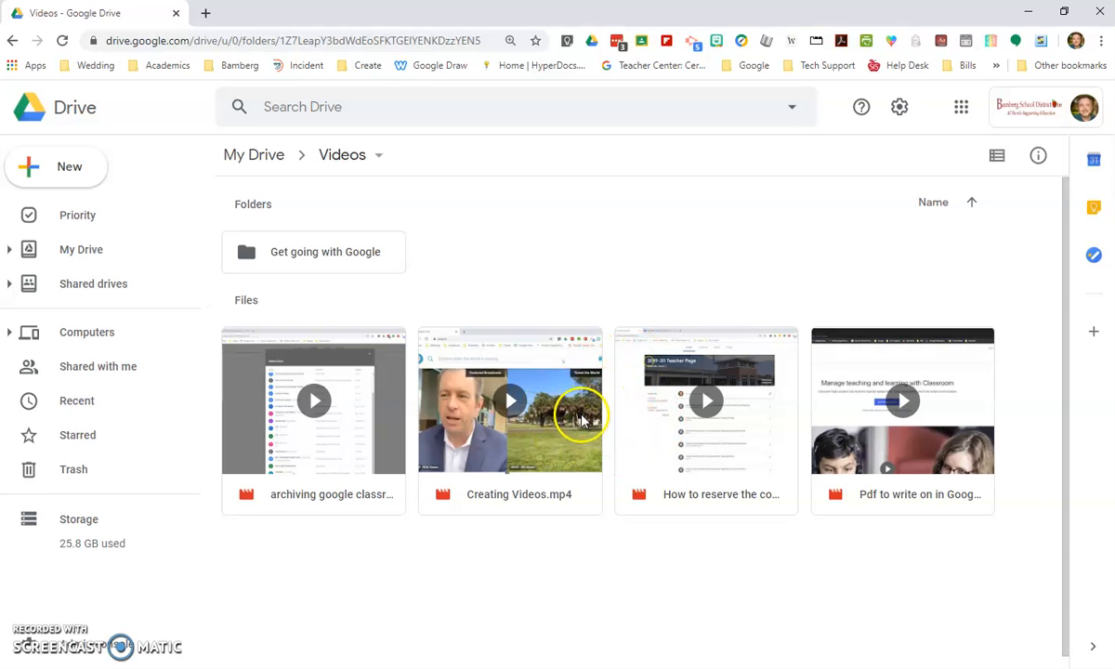
- Switch to Google Classroom and open the class Sample Class 2019
left_click(960, 108)
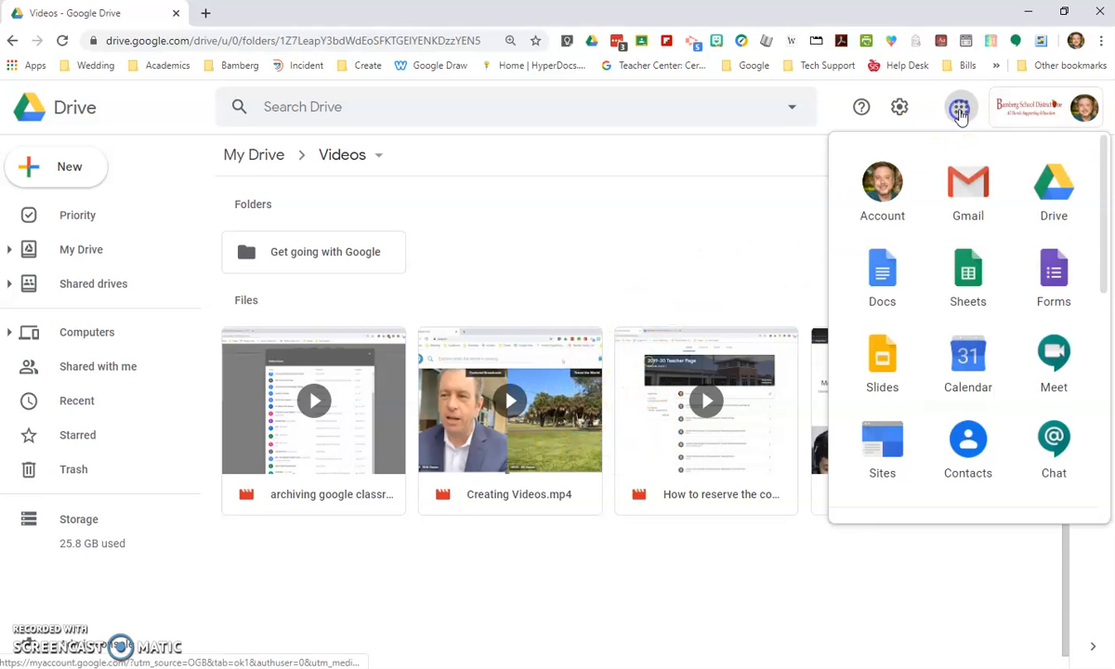
scroll(953, 371, "down", 5)
scroll(920, 356, "up", 2)
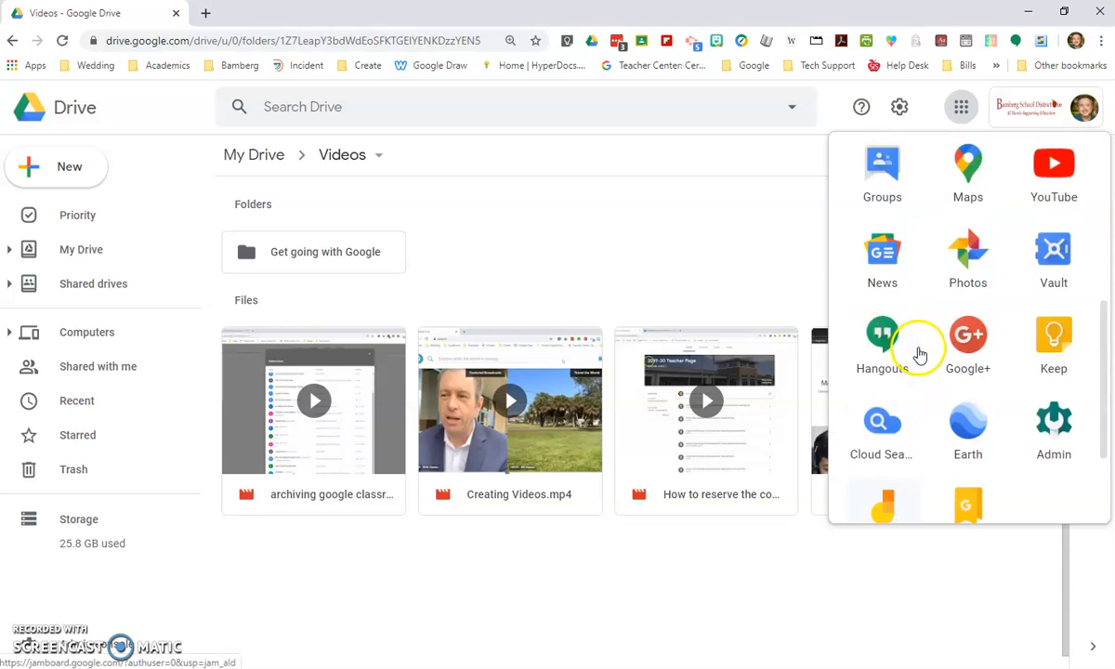
scroll(890, 302, "up", 3)
scroll(888, 296, "down", 5)
scroll(901, 320, "up", 6)
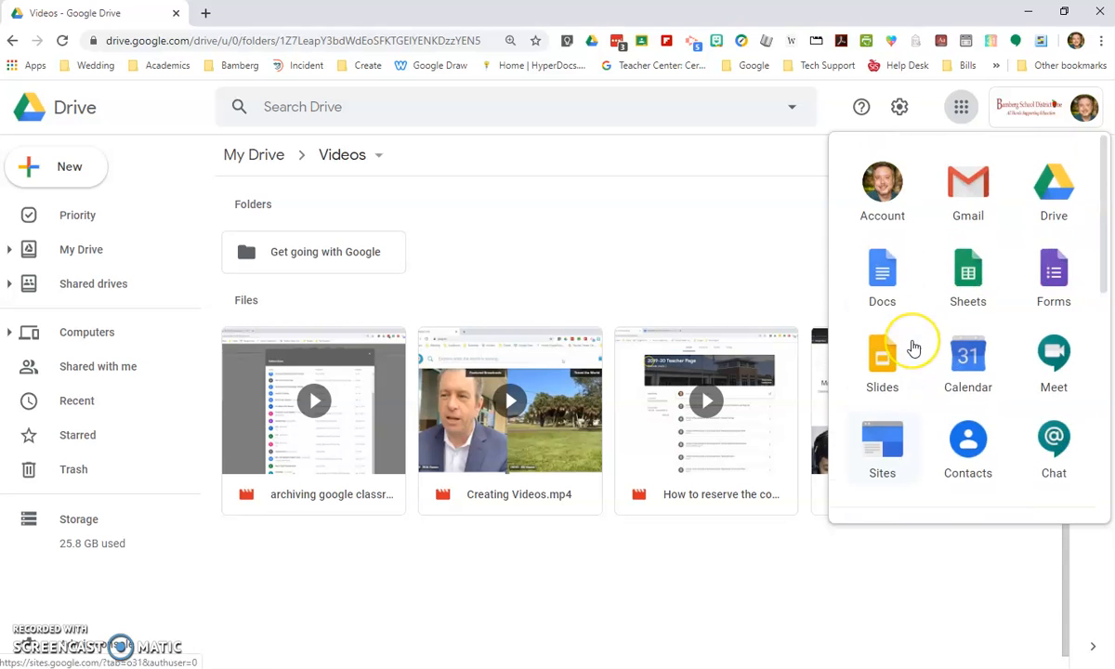
scroll(913, 347, "down", 8)
left_click(904, 339)
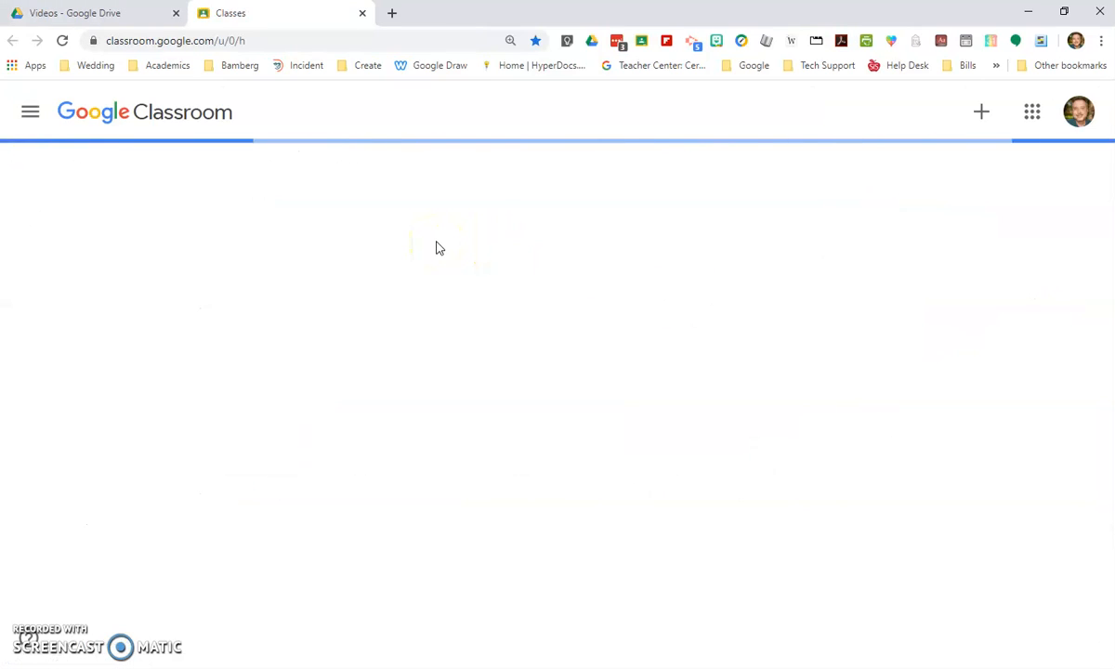
scroll(460, 403, "down", 1)
left_click(476, 434)
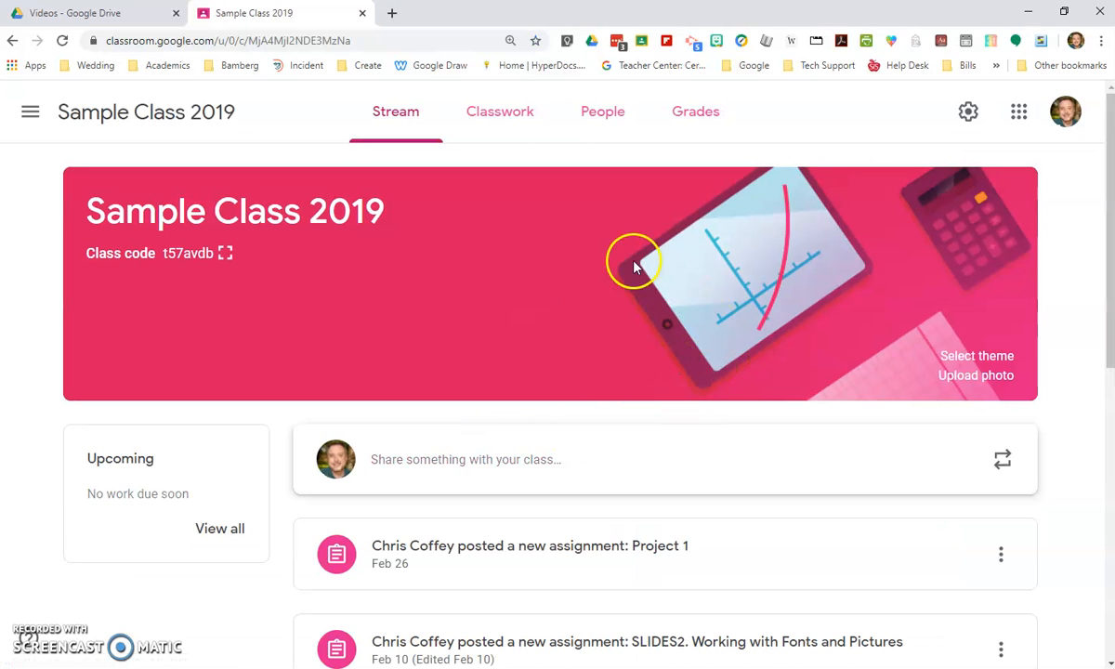
- Look over the Classwork page and the posts in the Stream of Sample Class 2019
left_click(516, 111)
left_click(393, 113)
scroll(605, 510, "down", 5)
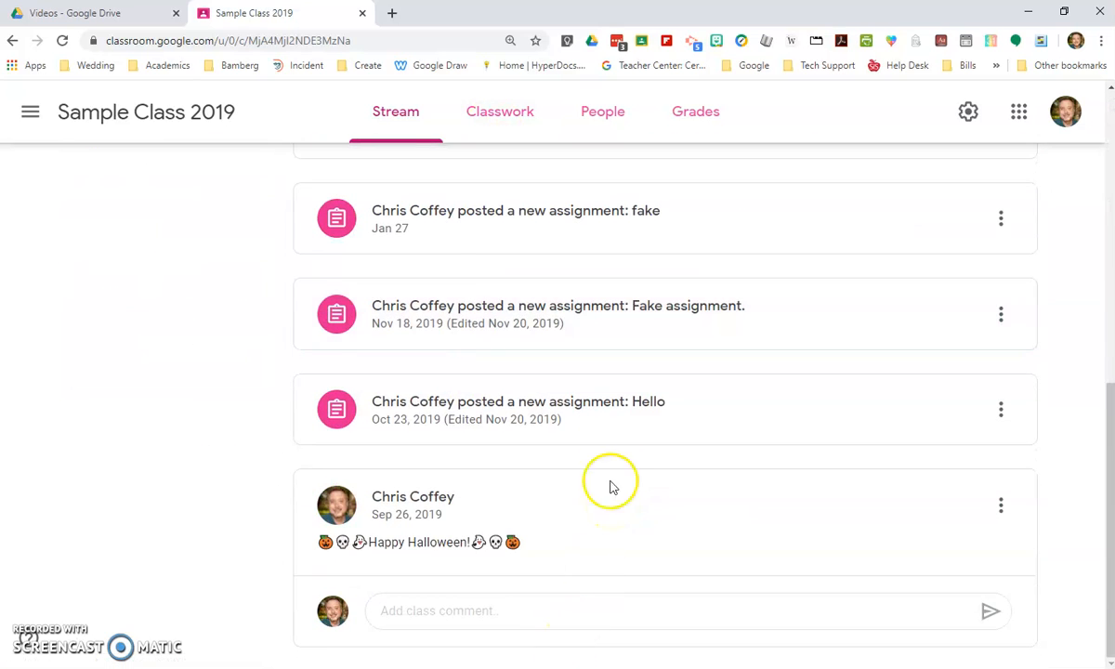
scroll(612, 477, "up", 4)
scroll(581, 367, "up", 3)
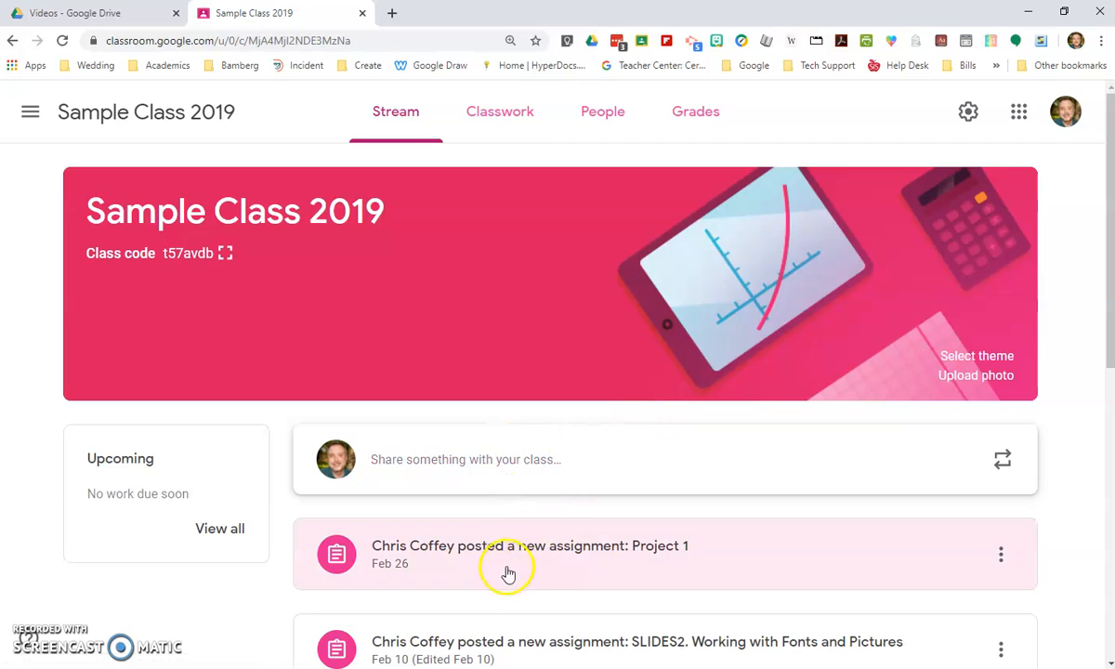
- Create a new assignment in the class's Classwork with the title "Fake Video Lesson"
left_click(504, 121)
left_click(349, 192)
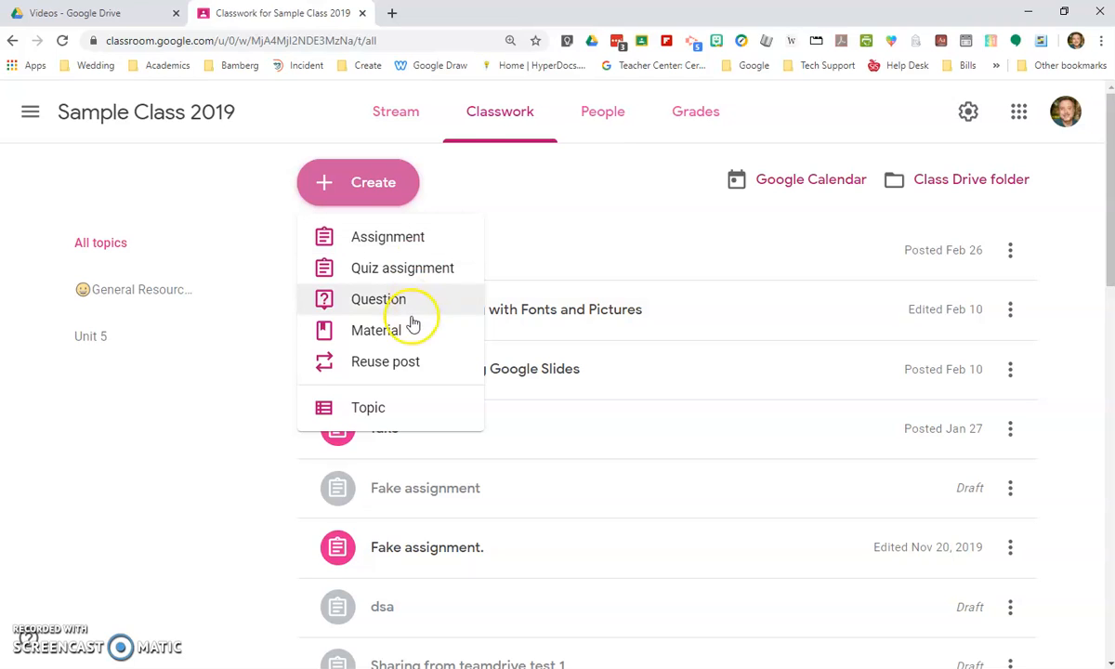
left_click(406, 247)
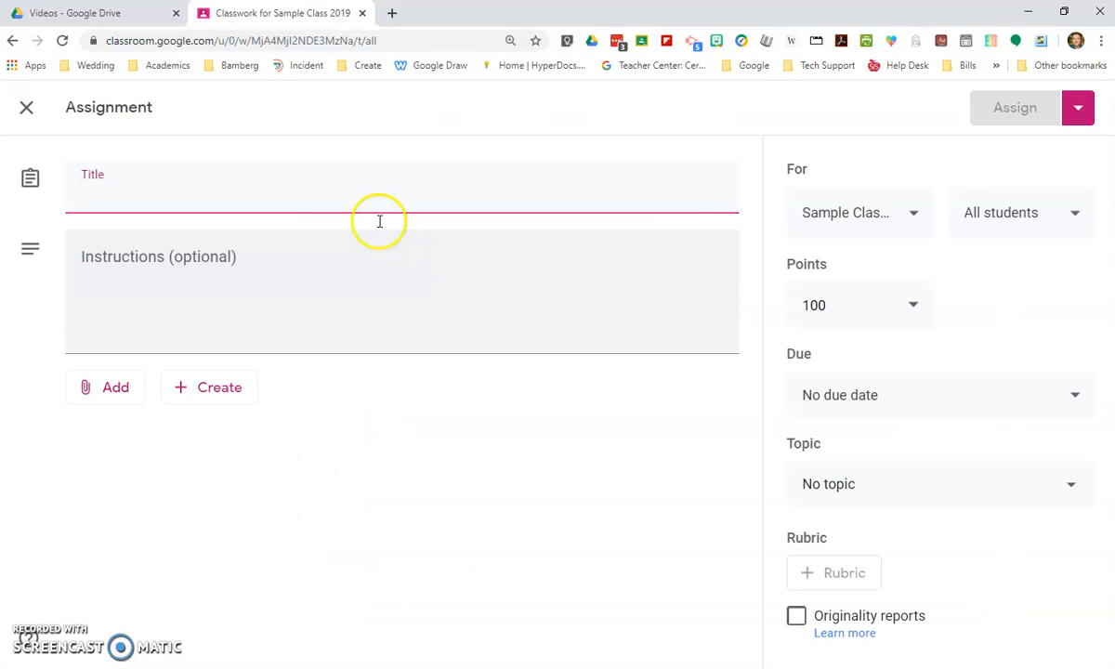
type("Fake Video Lesson")
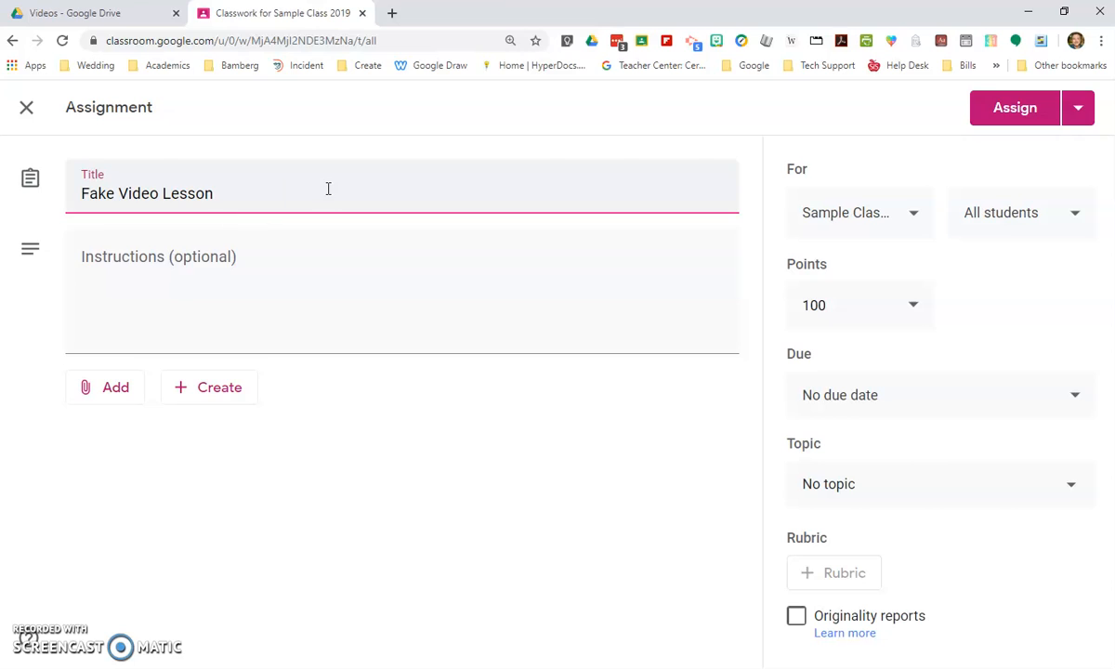
left_click(282, 265)
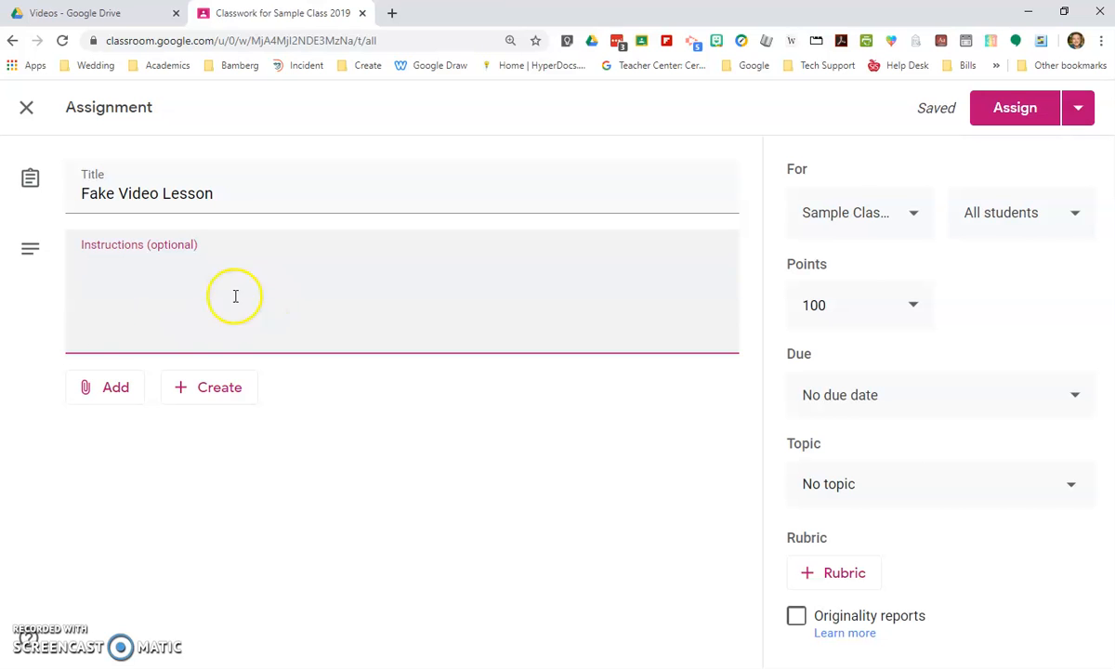
- Attach Creating Videos.mp4 from the Videos folder in My Drive to the Fake Video Lesson assignment
left_click(128, 392)
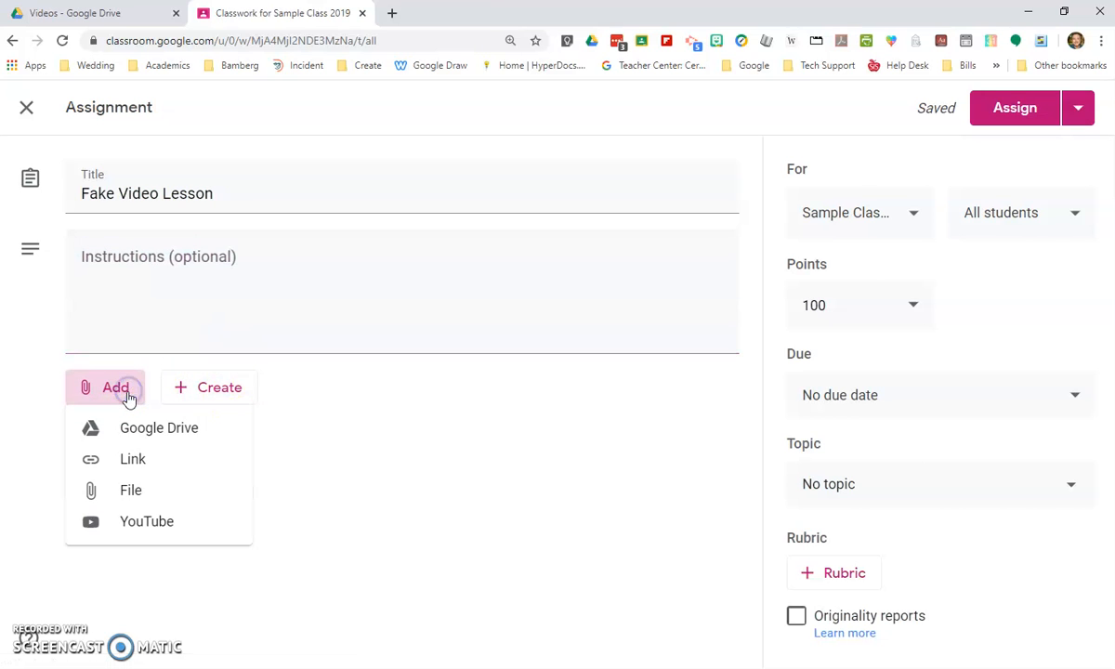
left_click(142, 436)
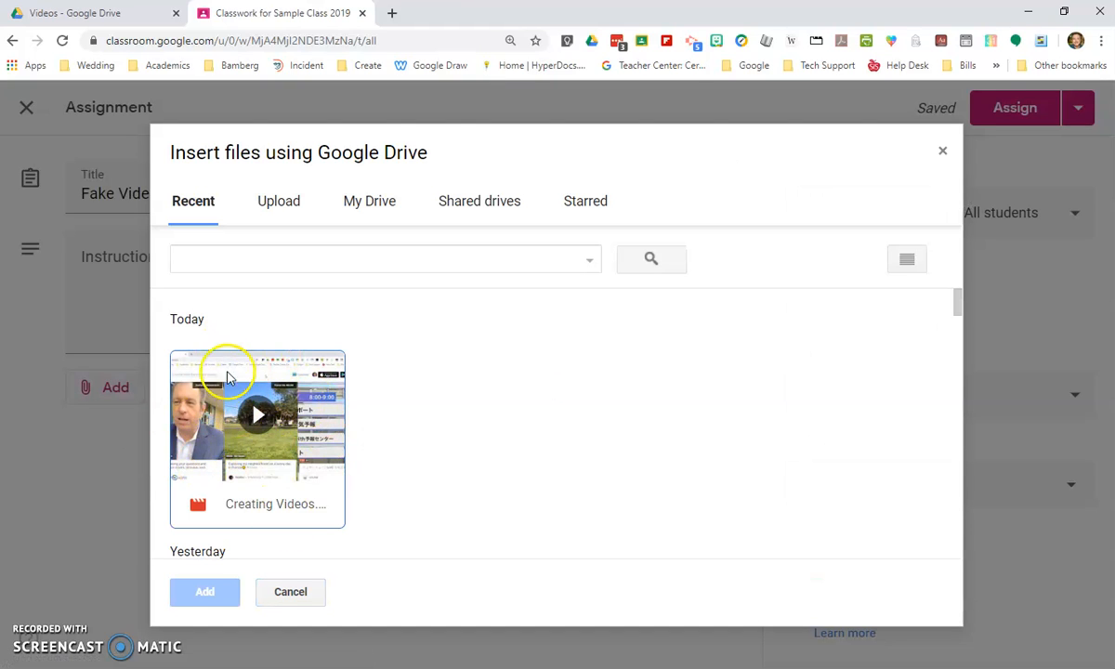
left_click(368, 211)
scroll(473, 455, "down", 5)
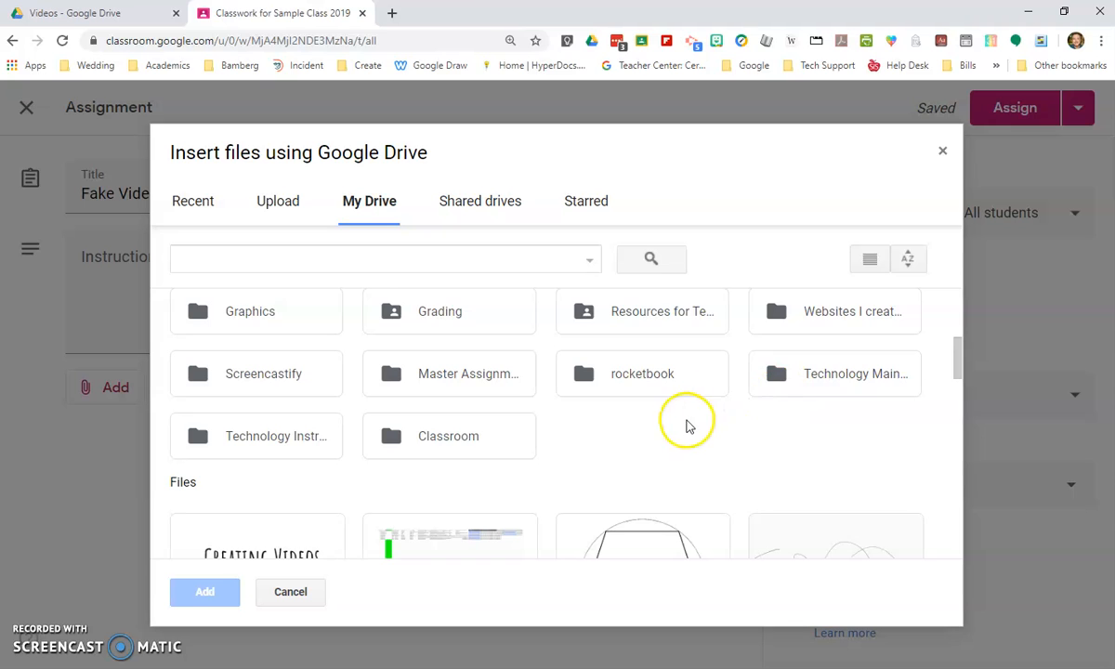
scroll(697, 436, "up", 1)
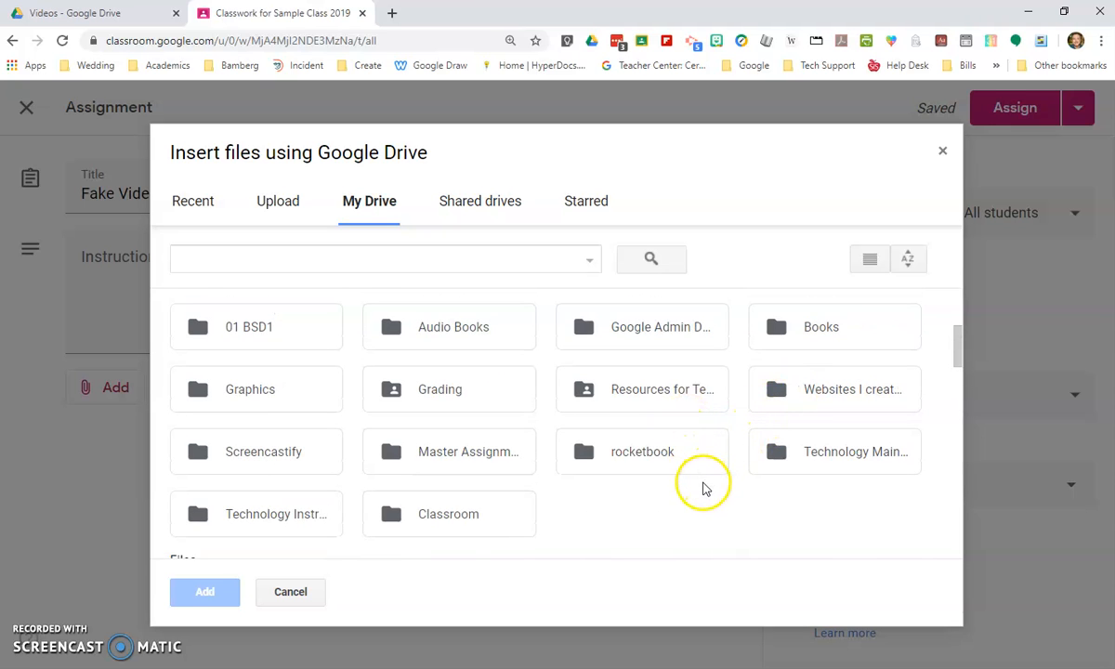
scroll(703, 489, "up", 1)
scroll(702, 492, "up", 3)
double_click(436, 427)
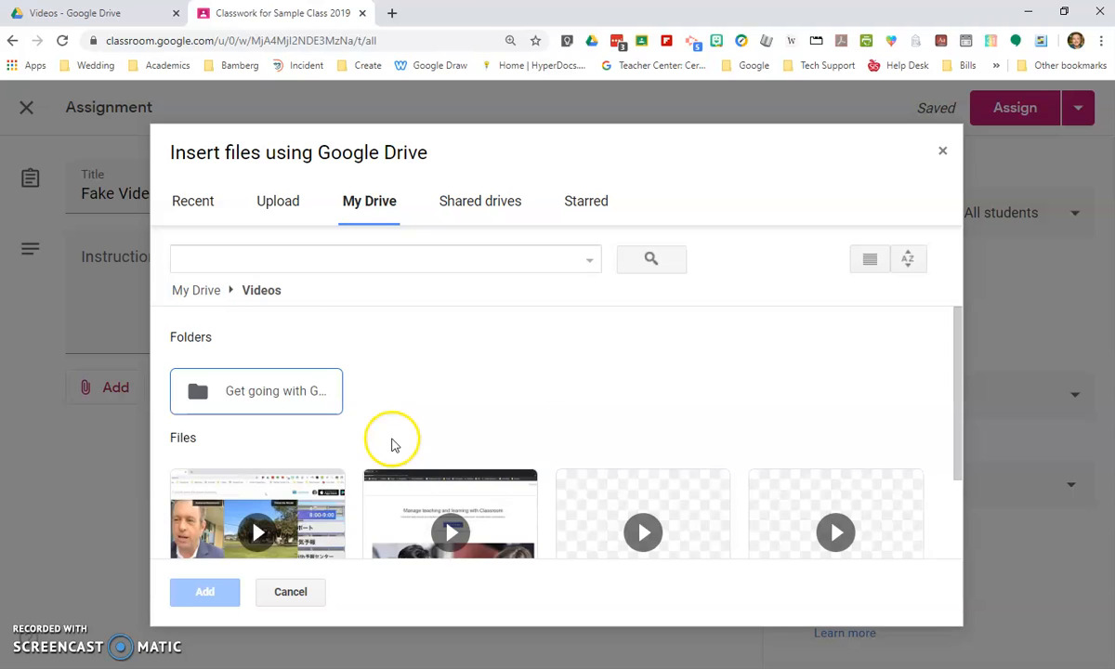
scroll(338, 453, "down", 1)
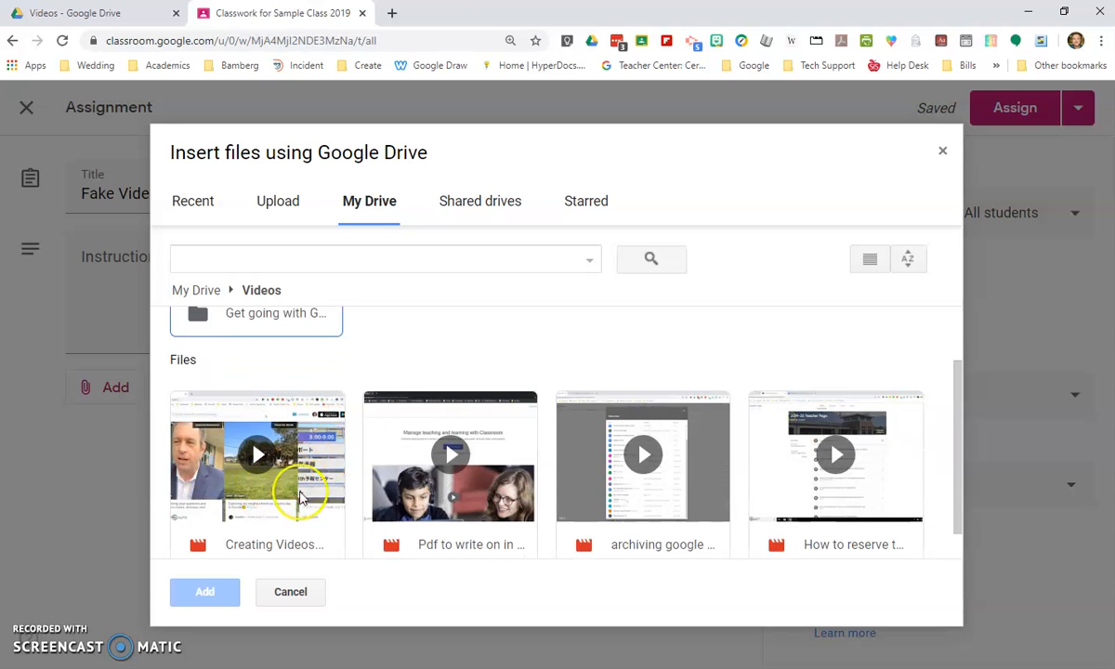
left_click(306, 481)
left_click(212, 592)
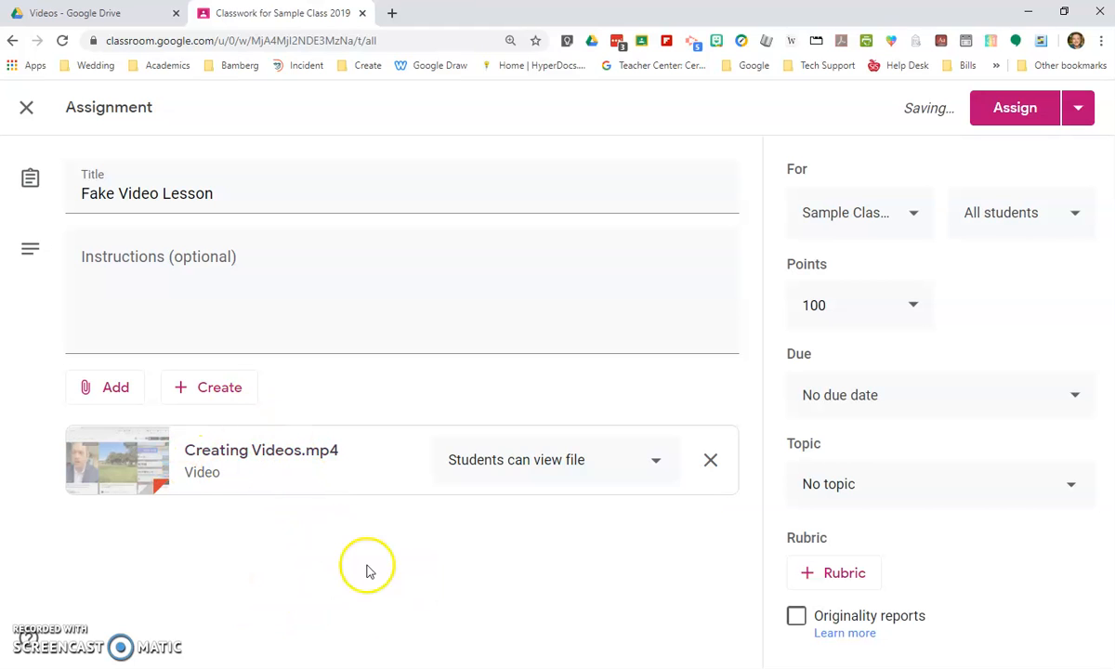
- Check which classes the assignment can be given to and set its points to Ungraded
left_click(905, 232)
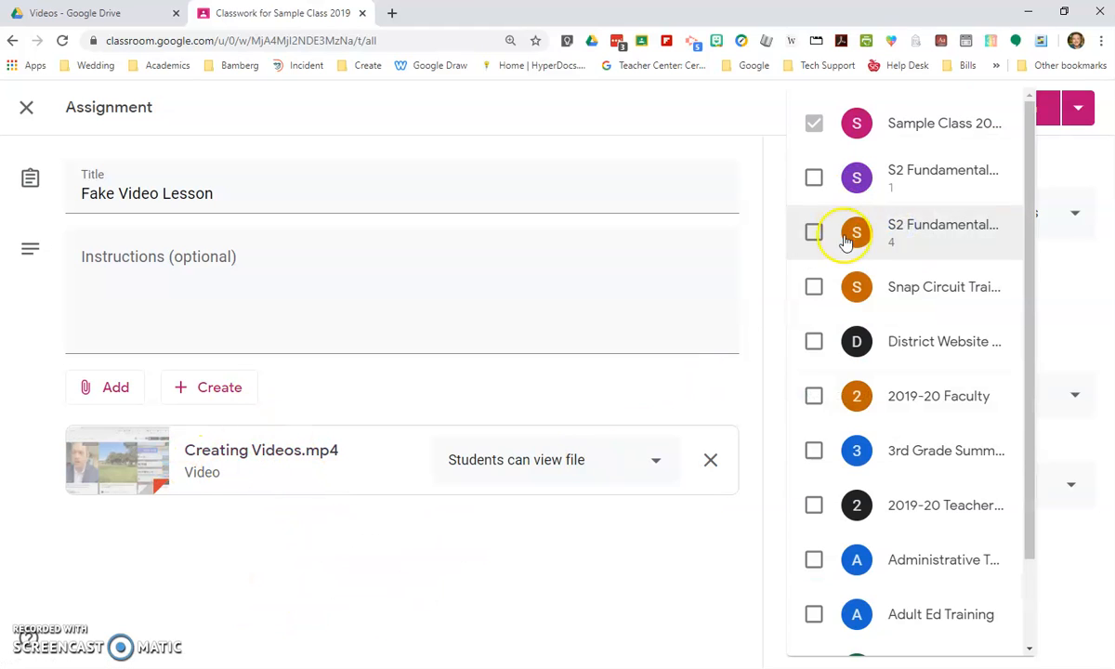
left_click(1064, 288)
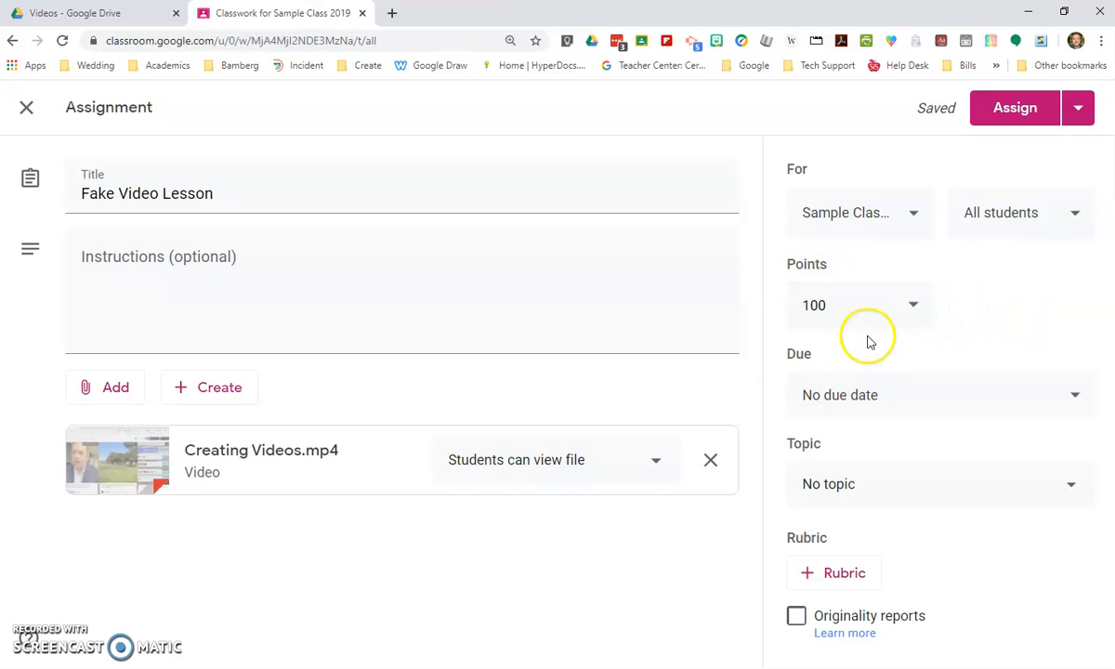
left_click(893, 314)
left_click(836, 352)
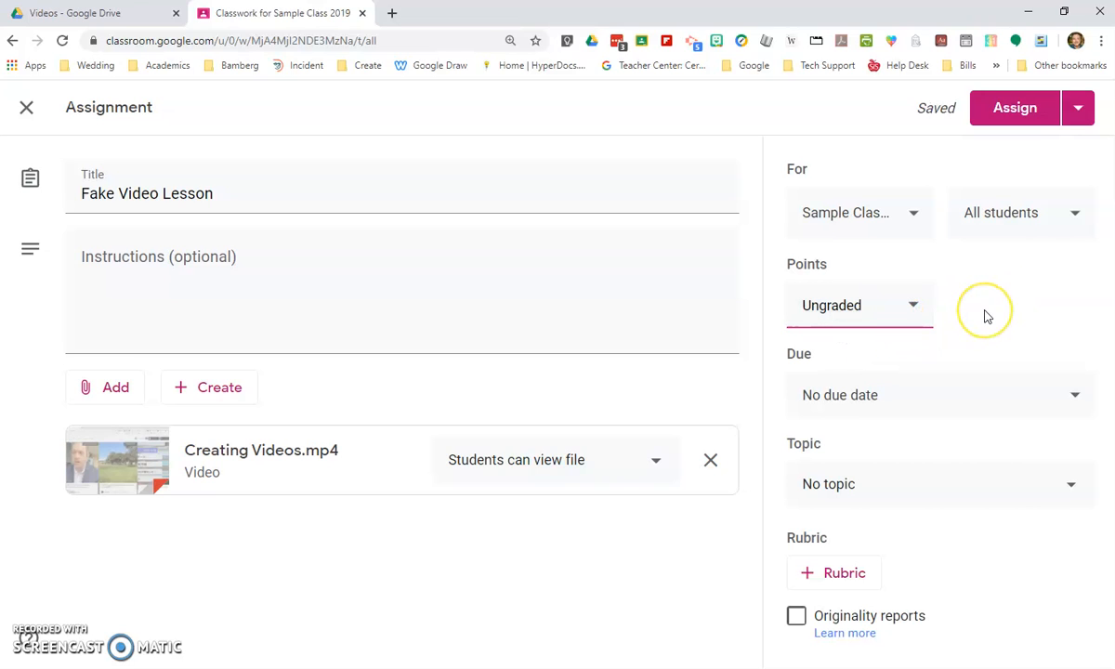
left_click(921, 307)
left_click(966, 336)
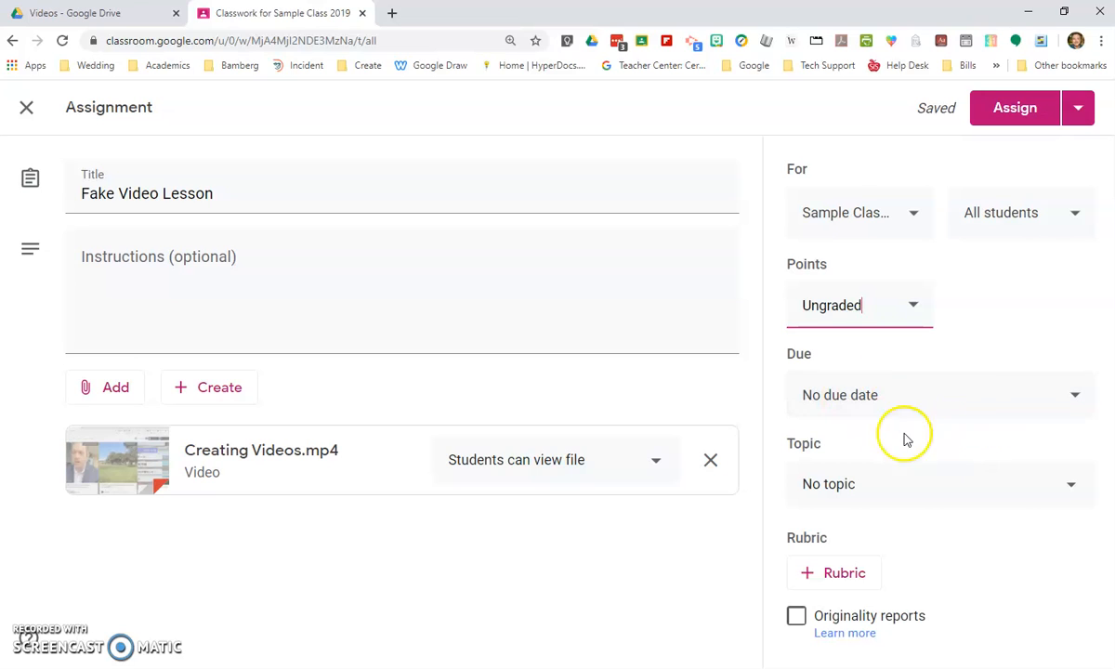
- File the assignment under the General Resources topic and assign it to the class
left_click(999, 498)
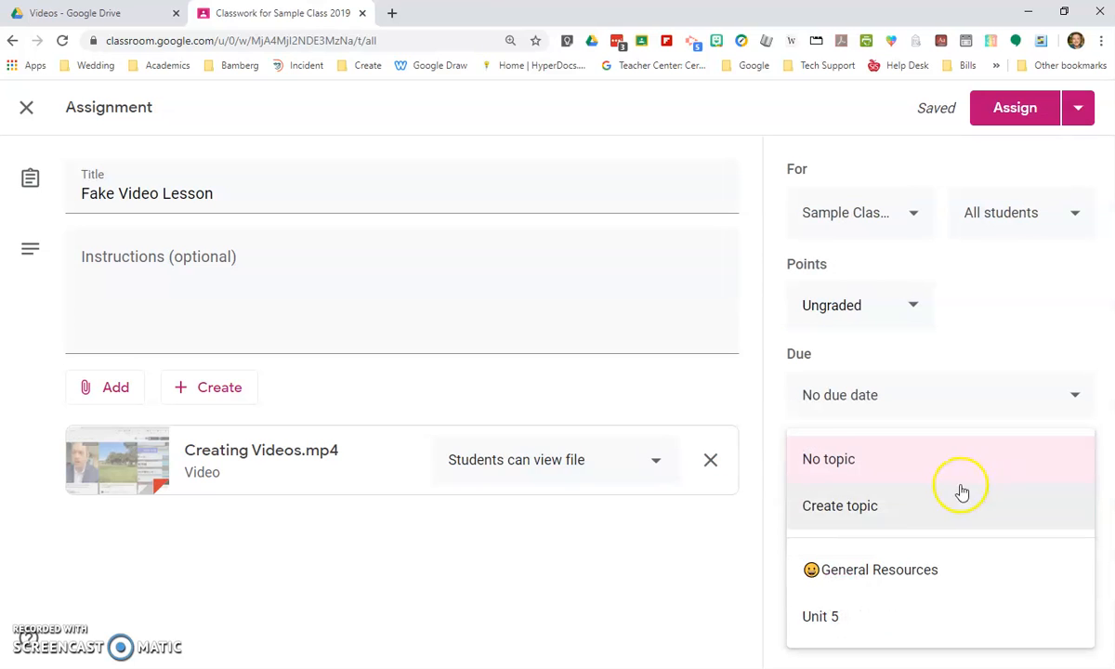
left_click(903, 587)
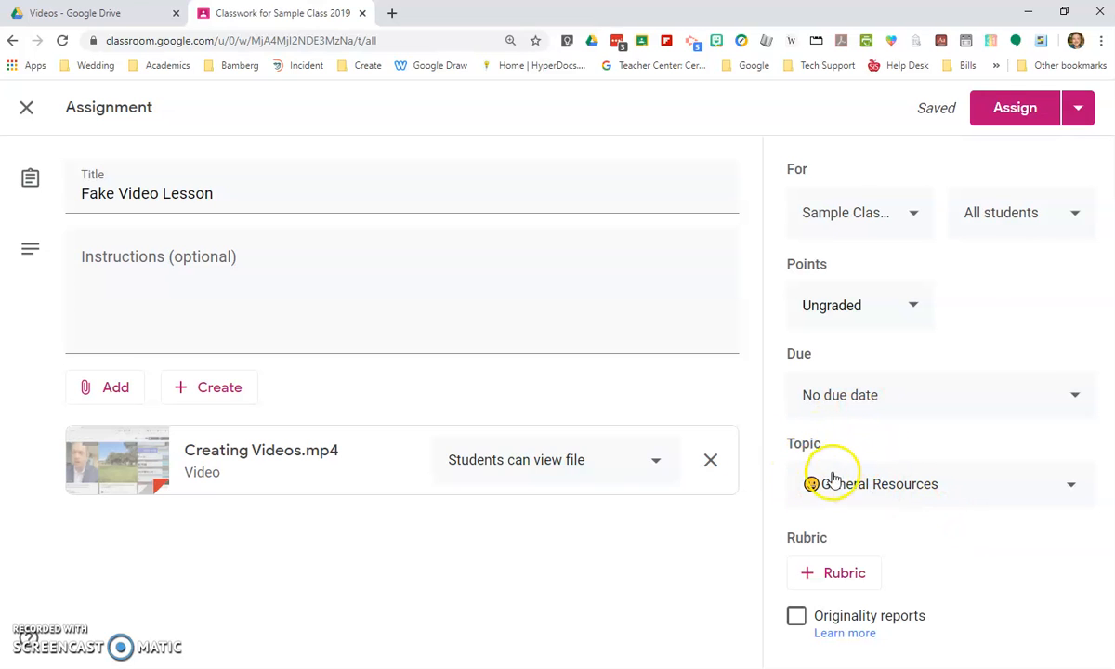
left_click(1022, 120)
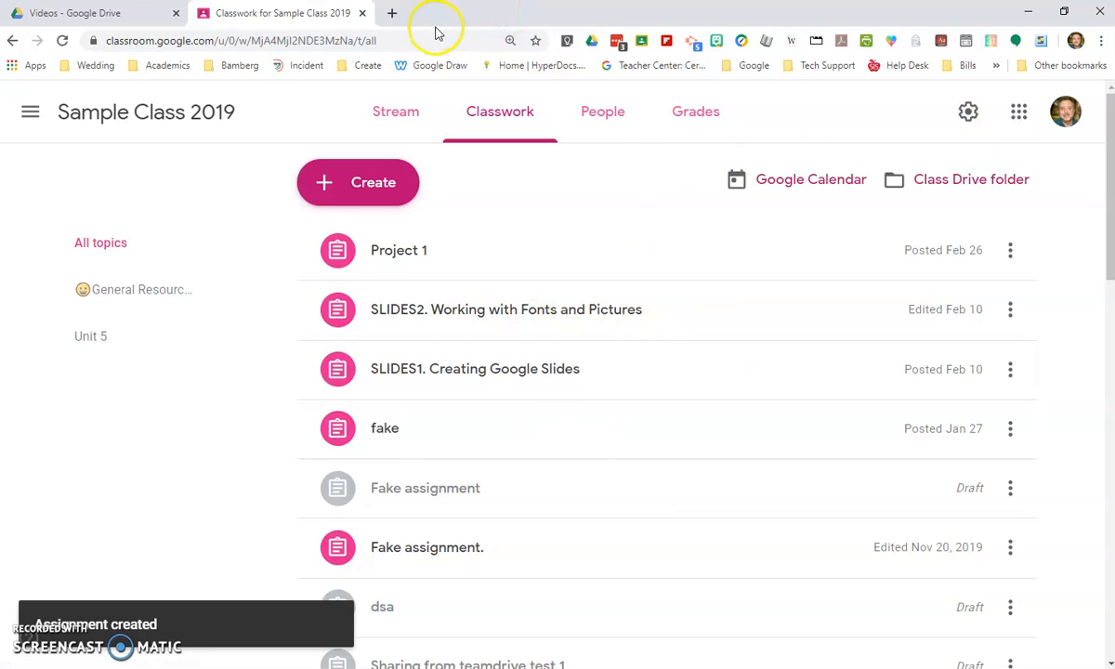
- Open Google Classroom in a new incognito window
key("ctrl+shift+n")
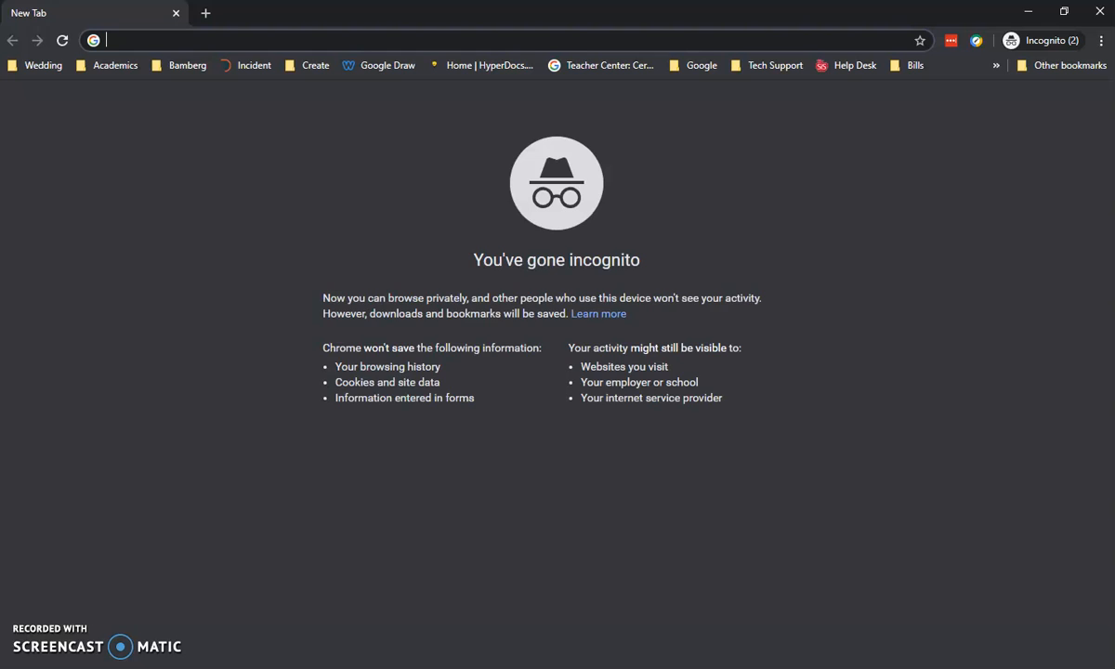
type("clas")
key("Return")
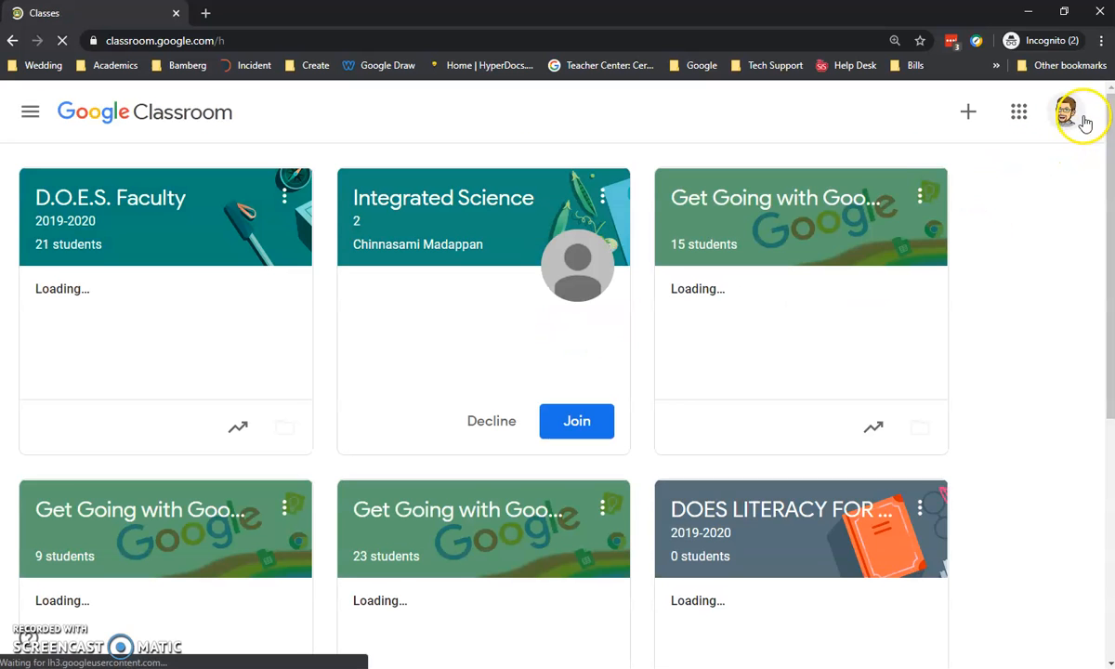
- Add a second Google account in Classroom, signing in with the student account's e-mail address and password
left_click(1069, 115)
left_click(943, 438)
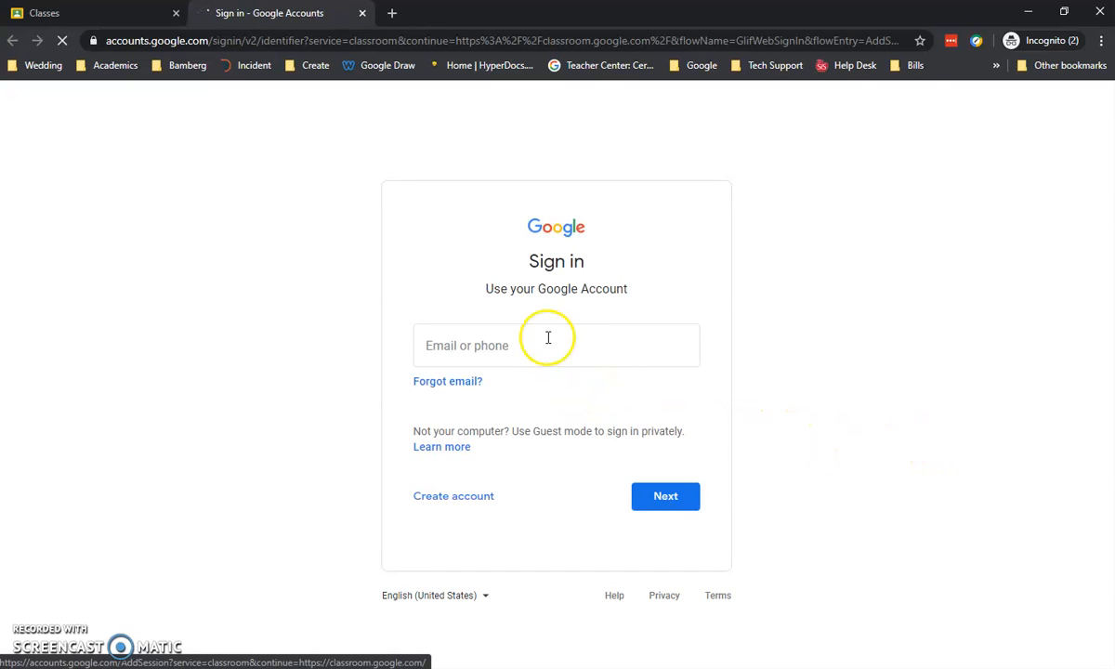
left_click(548, 355)
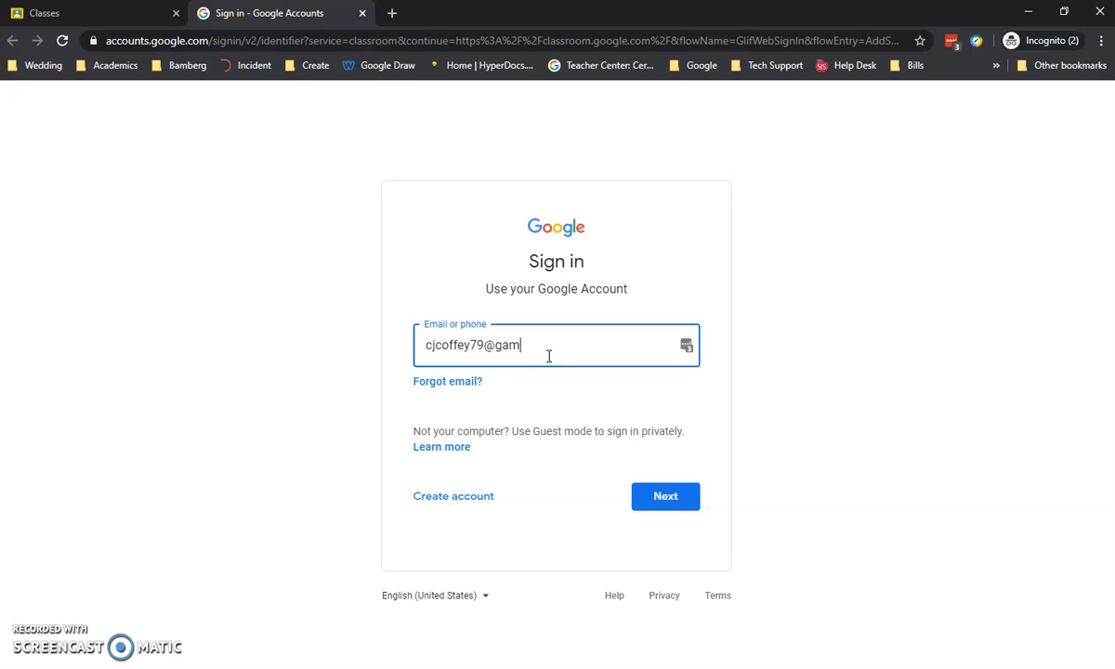
key("Return")
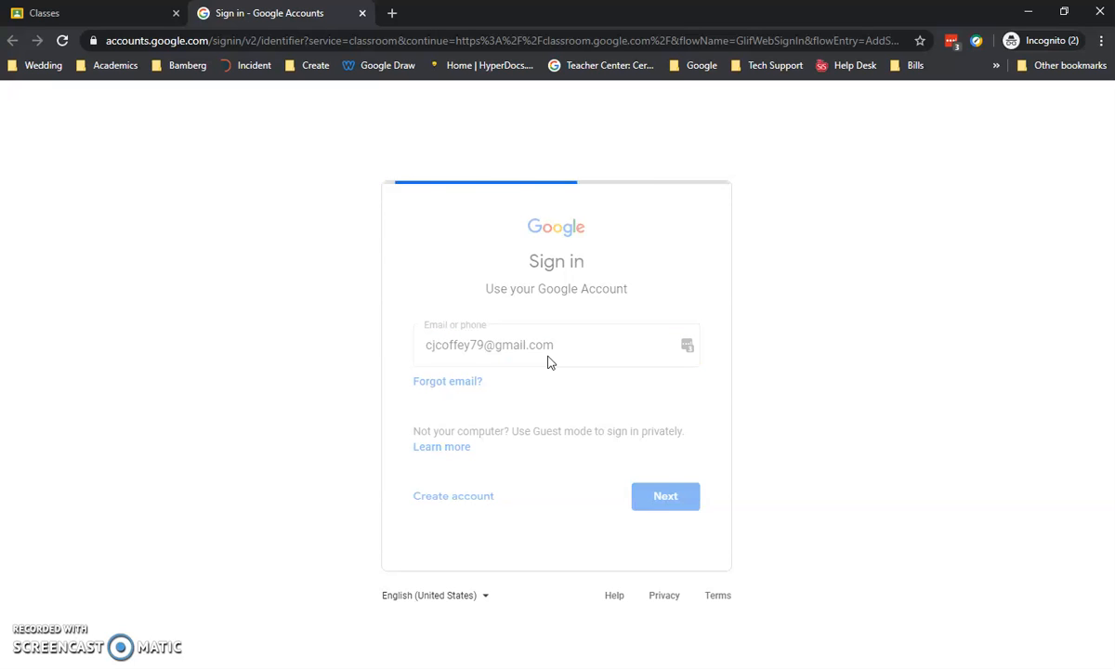
left_click(584, 331)
type("••••••••••••")
left_click(665, 432)
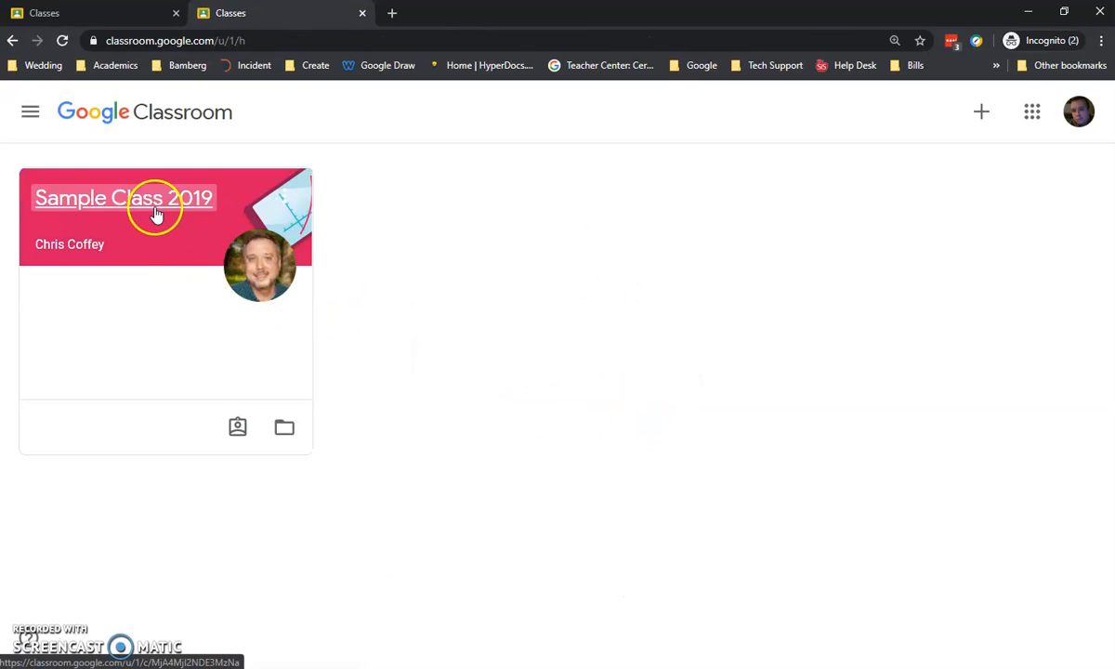
- Open Sample Class 2019 as the student and expand Fake Video Lesson under General Resources in Classwork
left_click(154, 214)
left_click(573, 141)
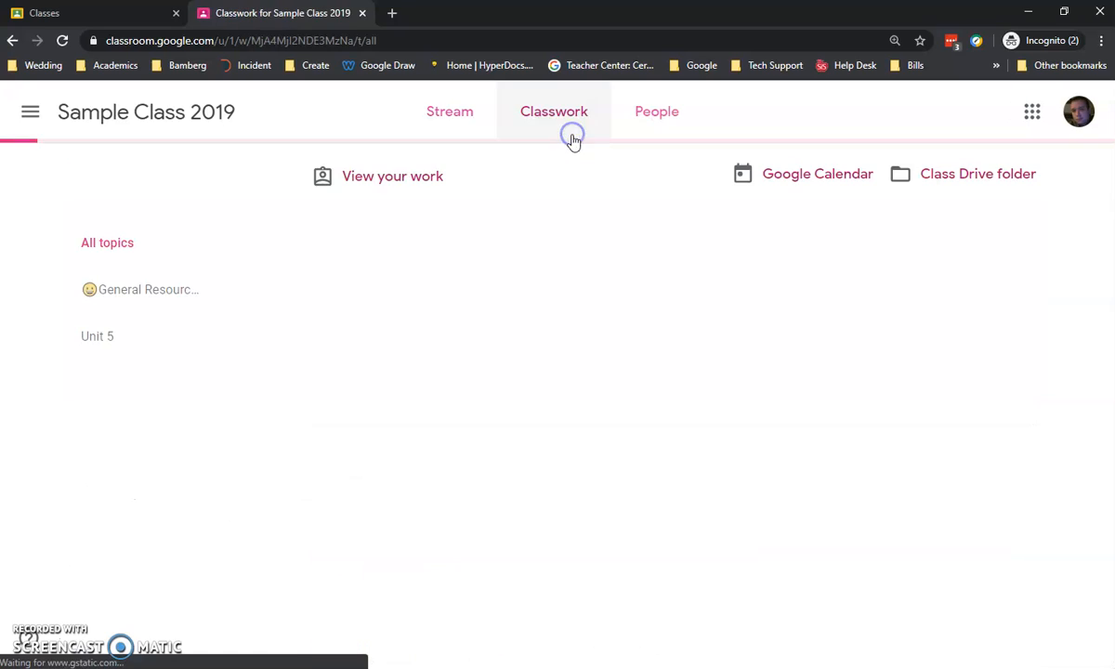
scroll(521, 471, "down", 2)
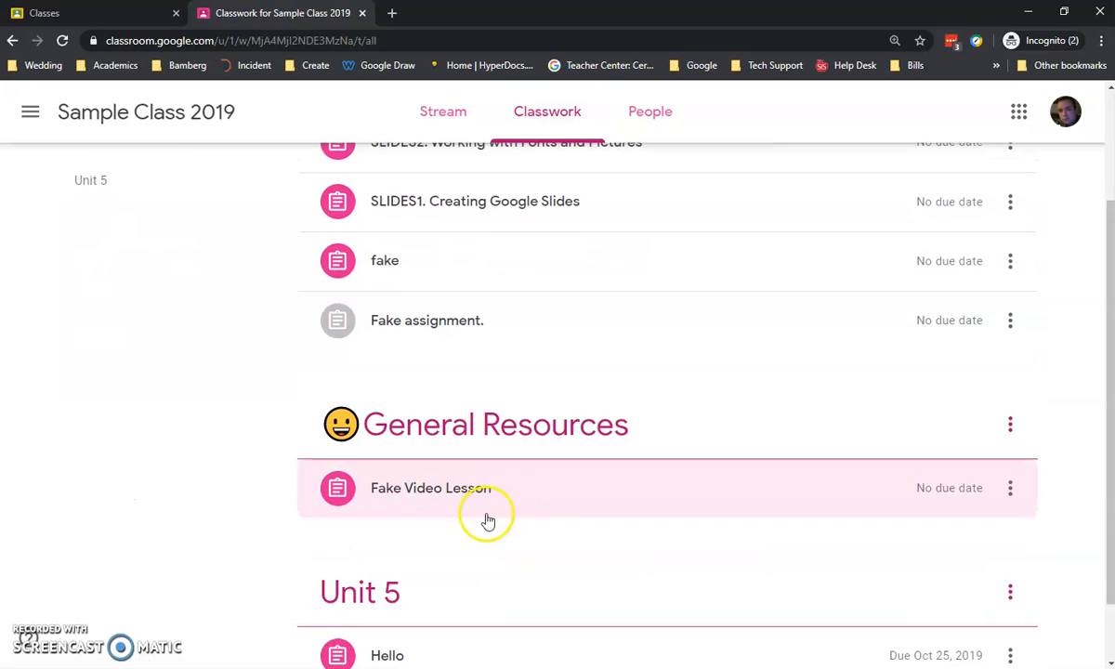
left_click(452, 501)
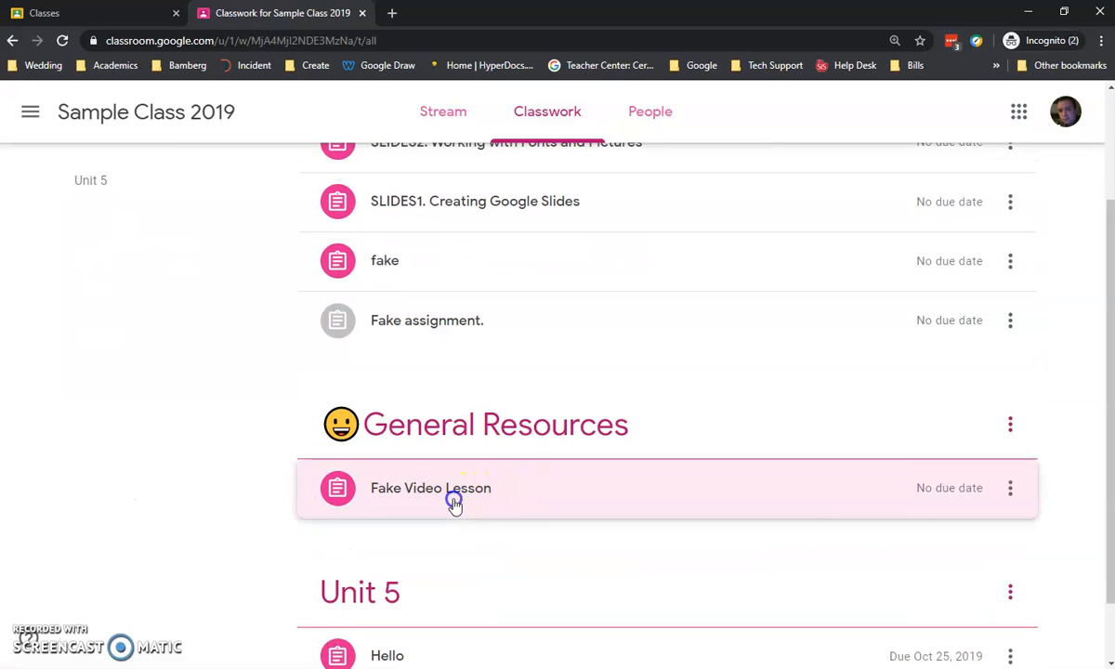
scroll(464, 495, "down", 2)
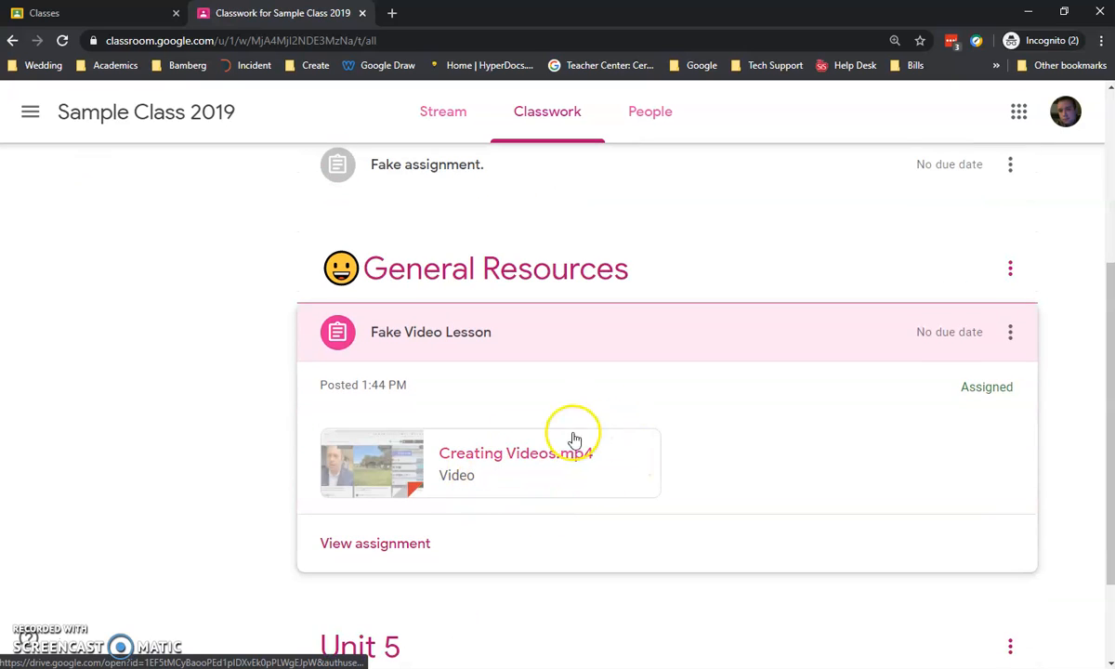
- View the full Fake Video Lesson assignment, open the attached Creating Videos.mp4 and play it
left_click(426, 543)
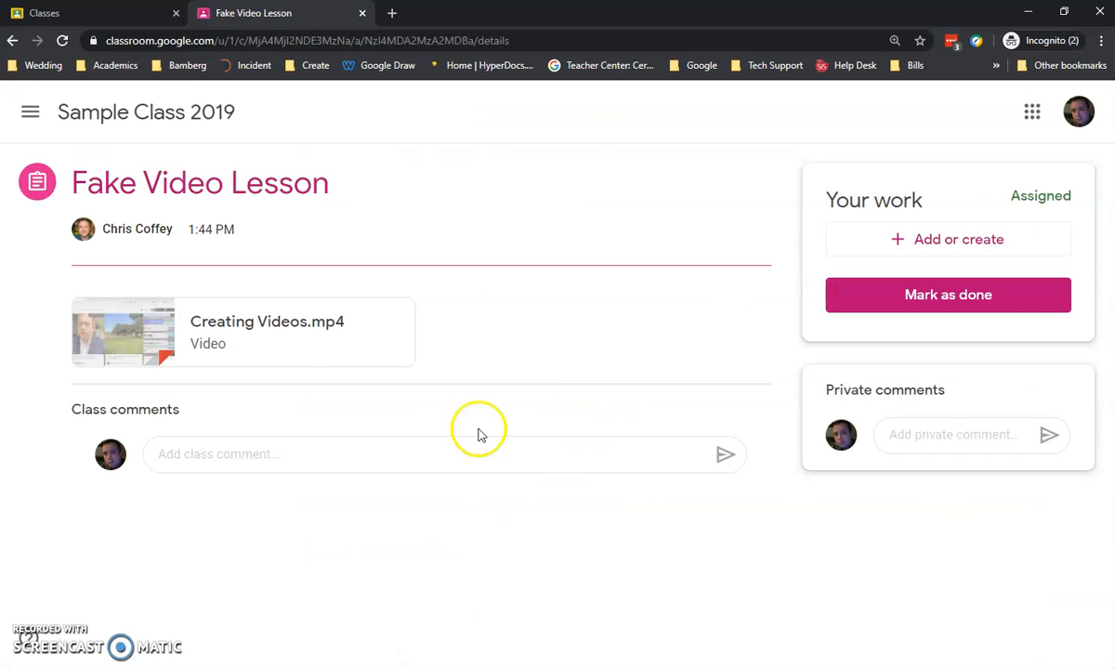
left_click(306, 331)
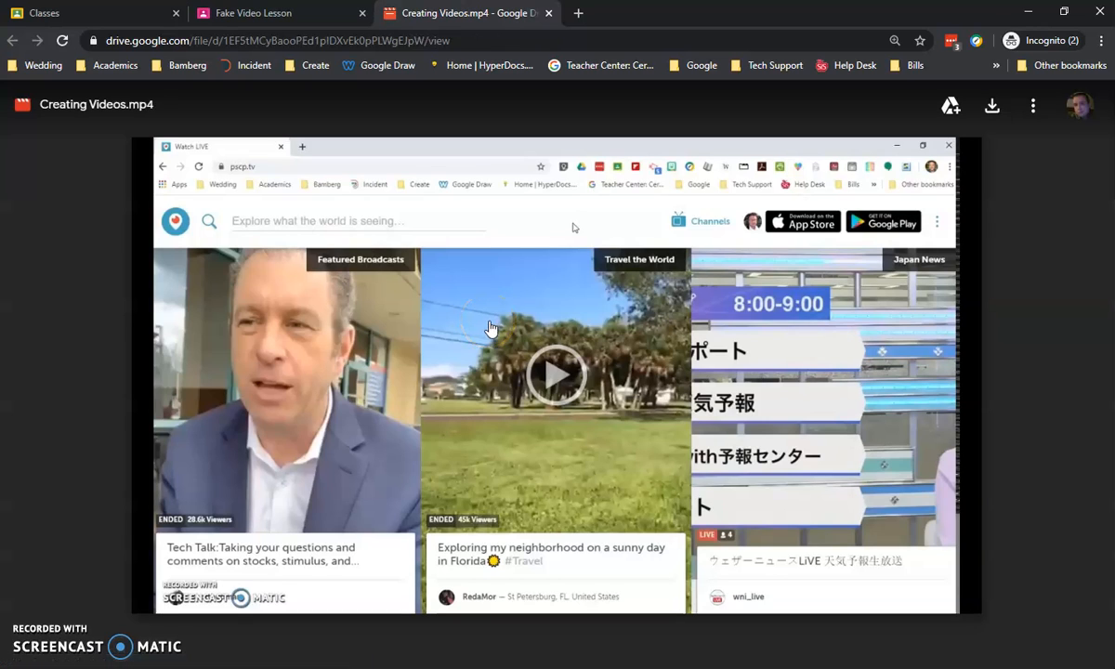
left_click(557, 381)
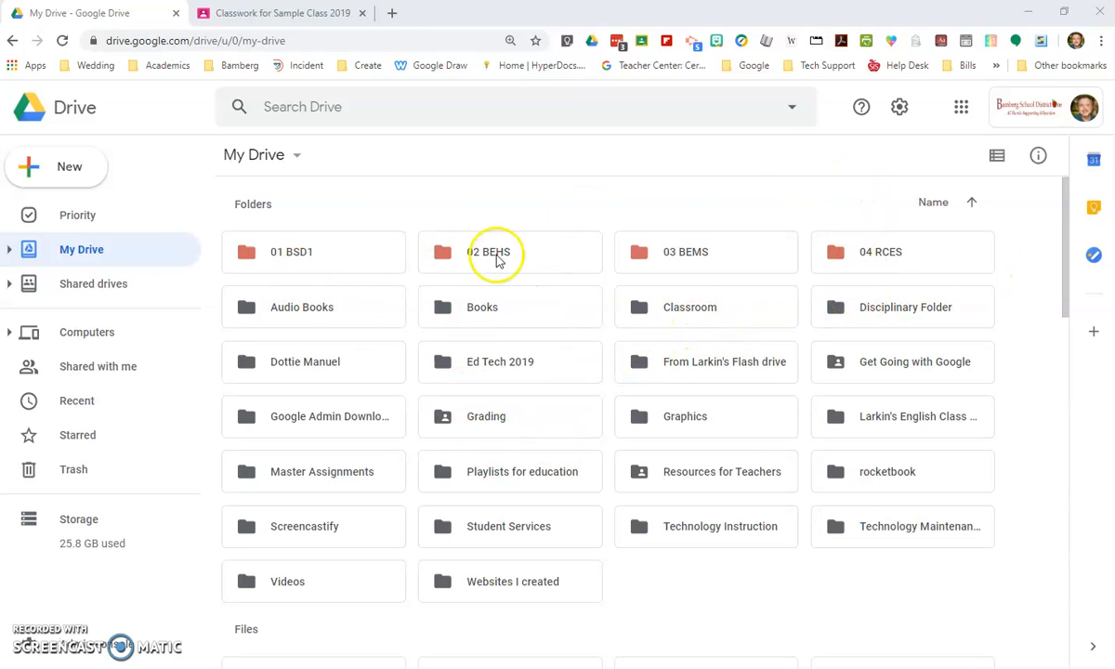
- Switch to the teacher's Google Drive, open the Screencastify folder and compare it with the Fake Video Lesson post in Classroom
double_click(274, 532)
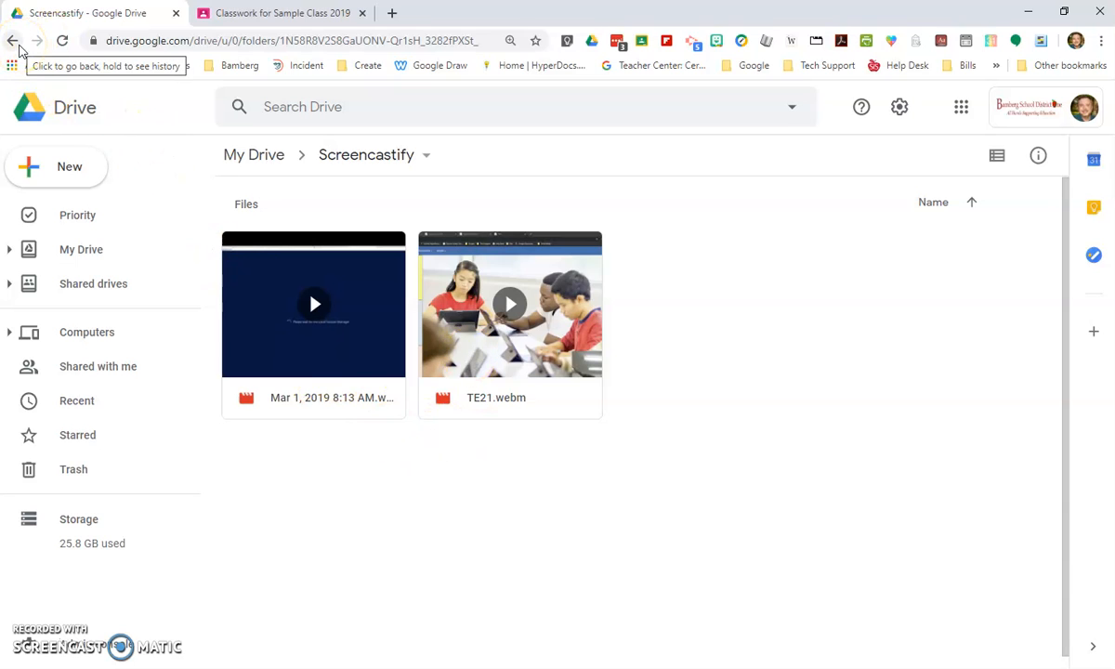
left_click(261, 12)
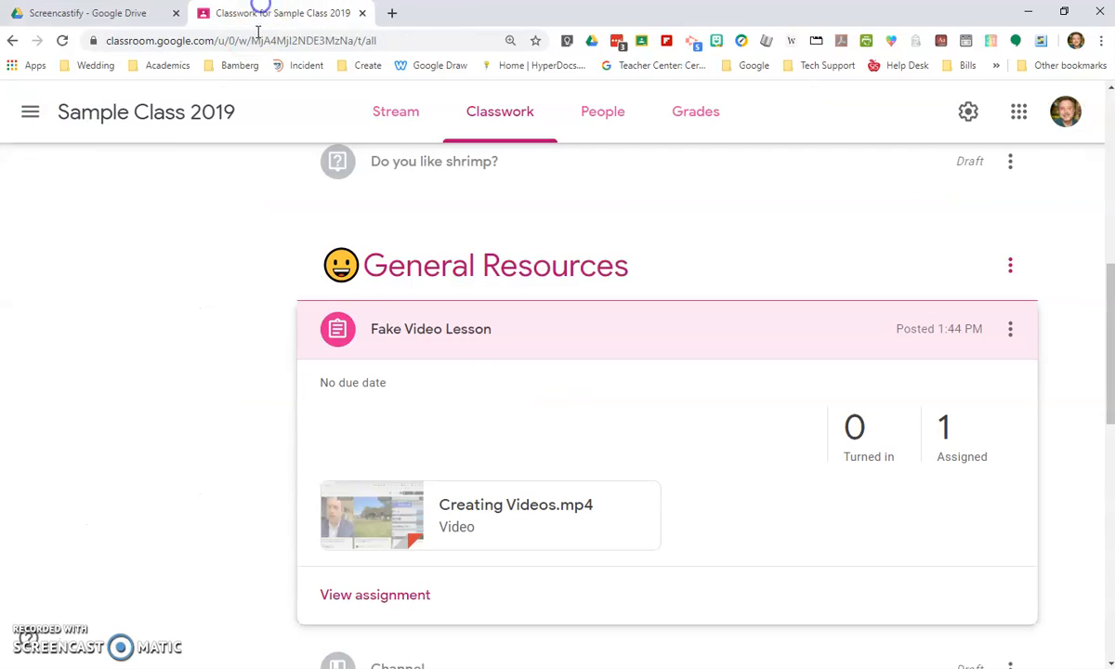
left_click(113, 10)
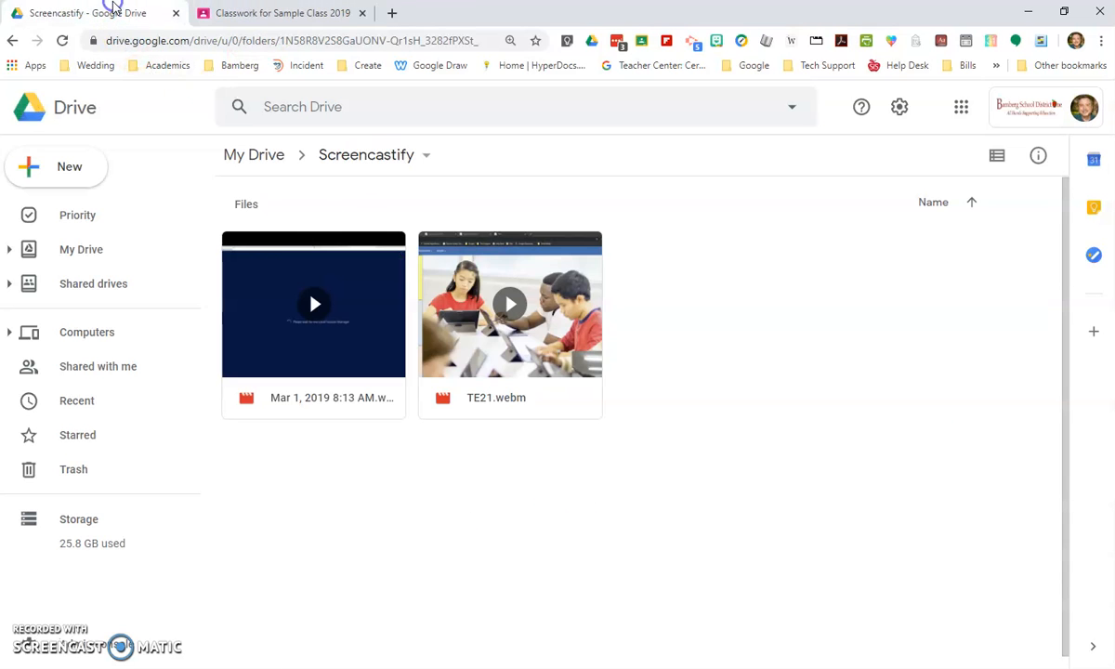
left_click(316, 12)
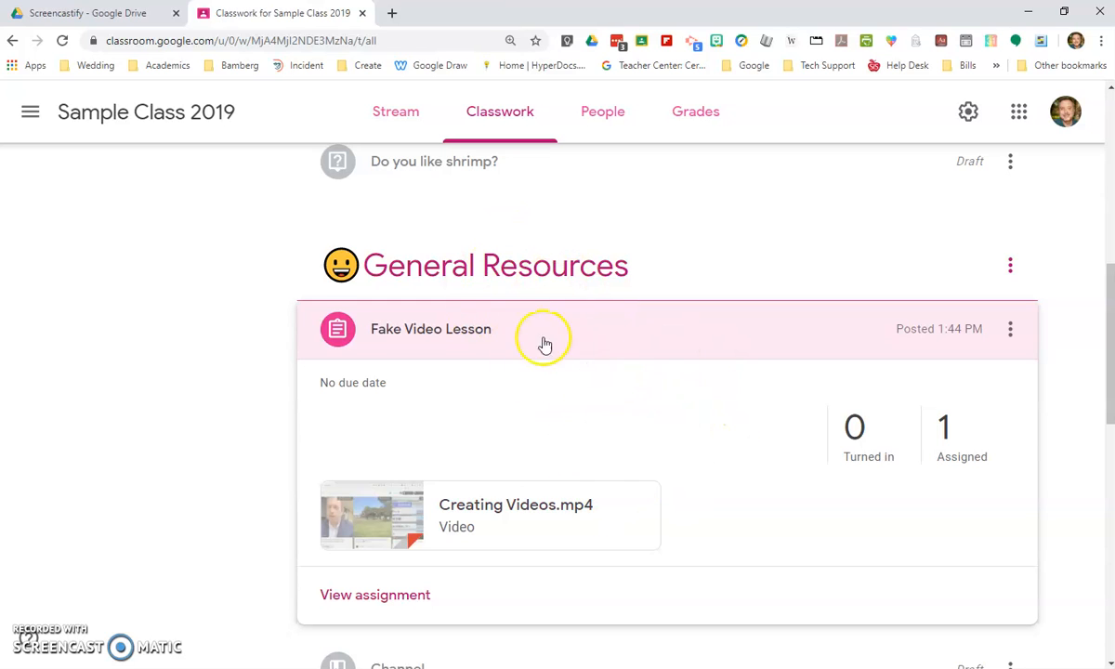
left_click(89, 17)
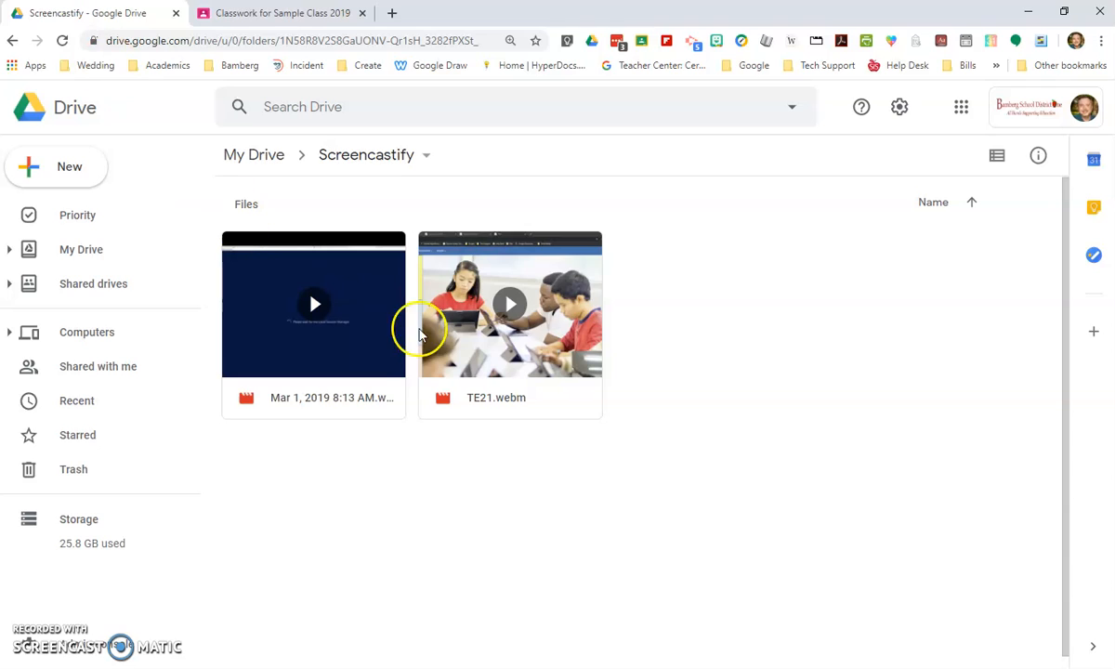